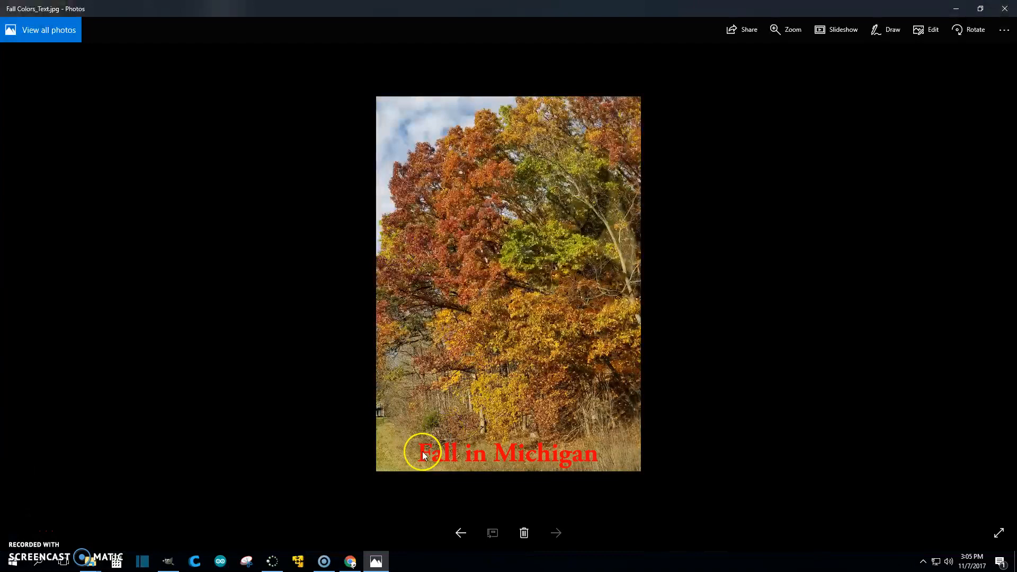
- Close the Fall Colors_Text photo and open the GIMP File folder inside See Through > Background
{"action": "left_click", "coordinate": [588, 460]}
{"action": "left_click", "coordinate": [1005, 9]}
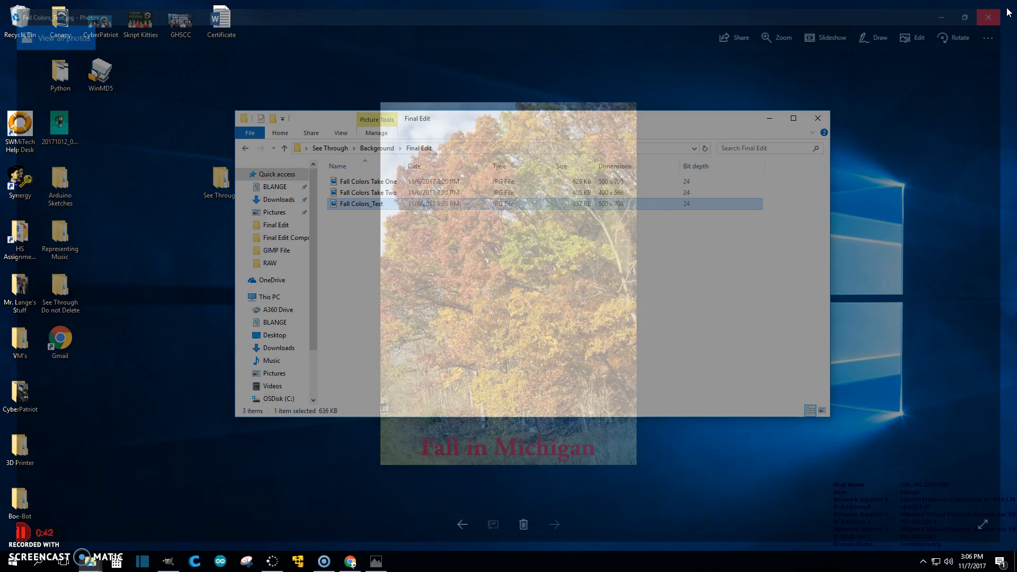
{"action": "left_click", "coordinate": [247, 149]}
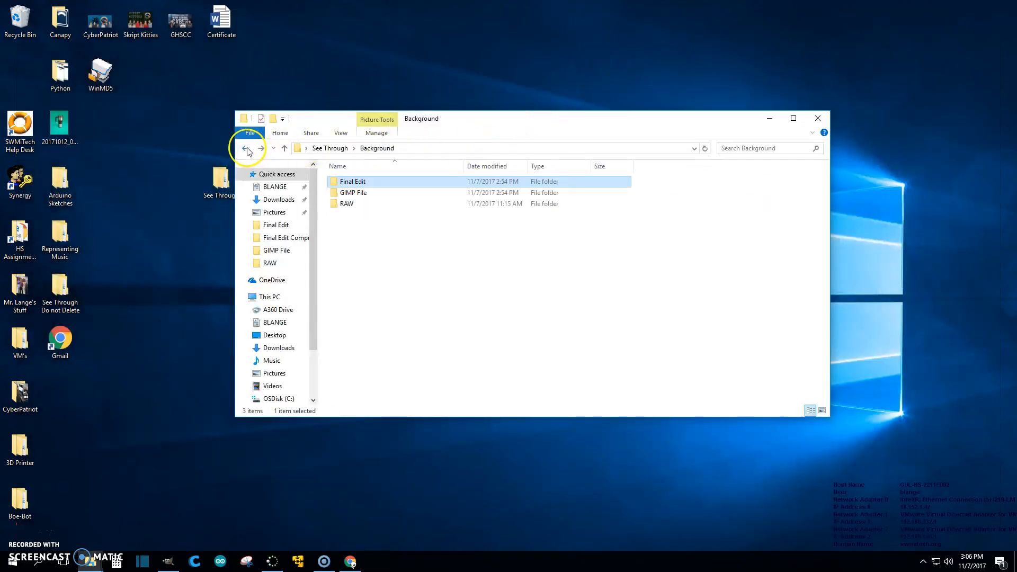
{"action": "double_click", "coordinate": [353, 192]}
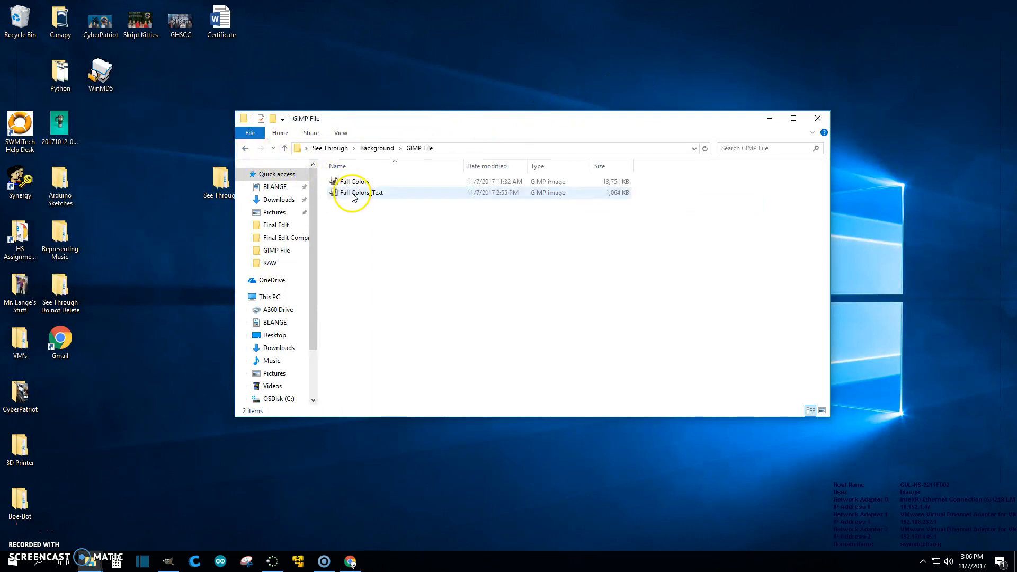
- View the Fall Colors and Fall Colors_Text images in GIMP, closing each one, and close the folder window
{"action": "double_click", "coordinate": [361, 184]}
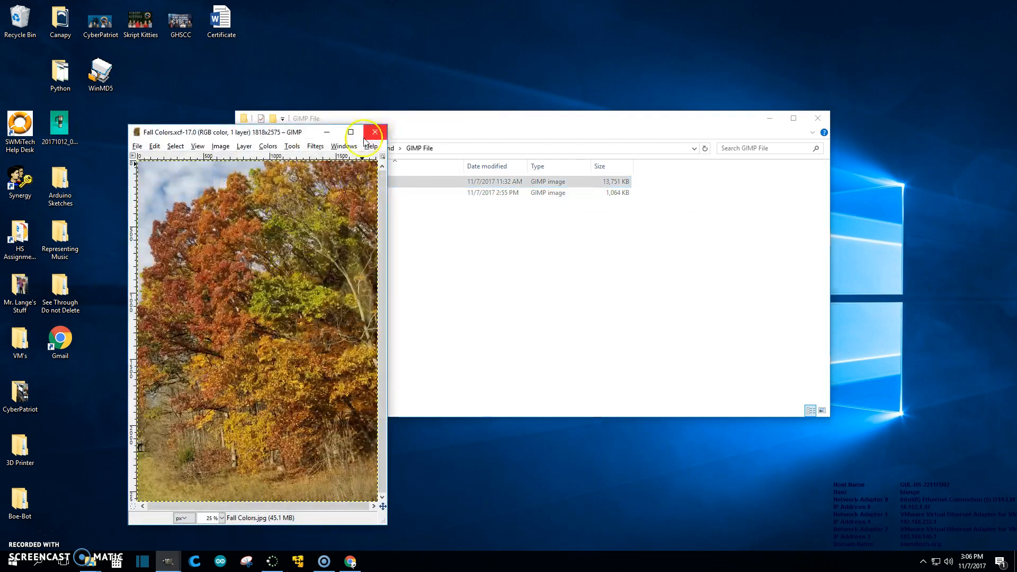
{"action": "left_click", "coordinate": [368, 135]}
{"action": "left_click", "coordinate": [361, 194]}
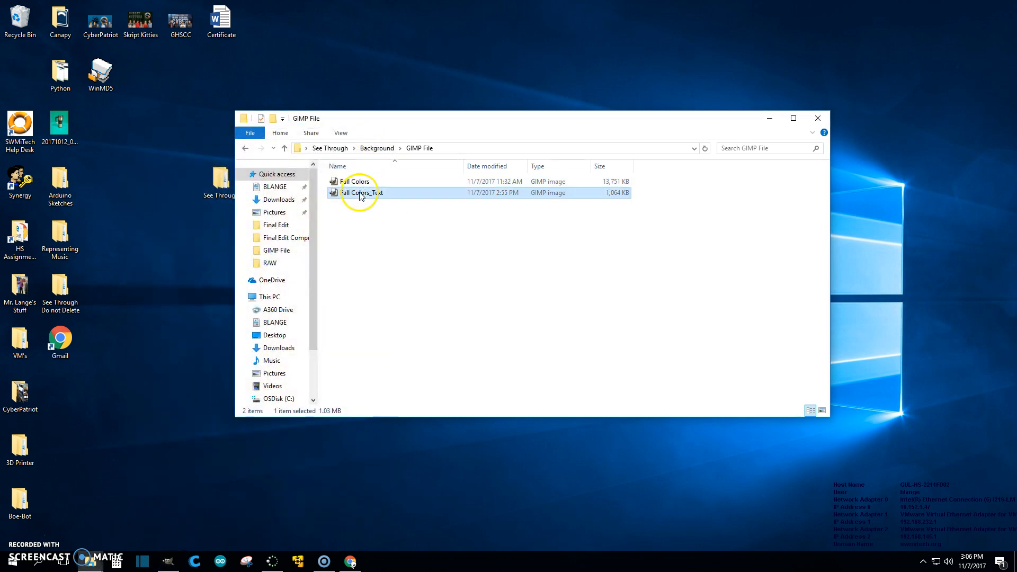
{"action": "double_click", "coordinate": [360, 194]}
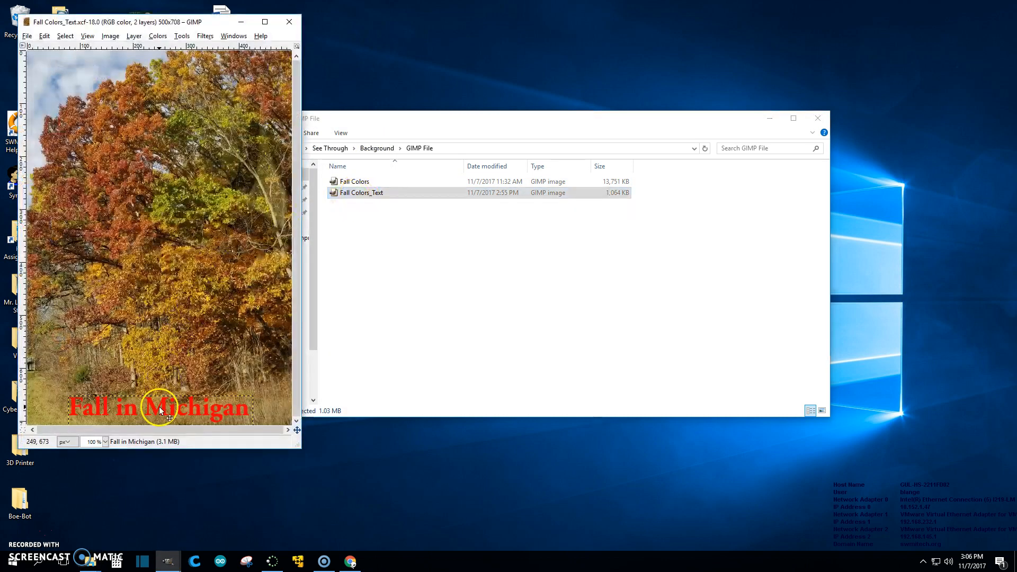
{"action": "left_click", "coordinate": [289, 23]}
{"action": "left_click", "coordinate": [819, 118]}
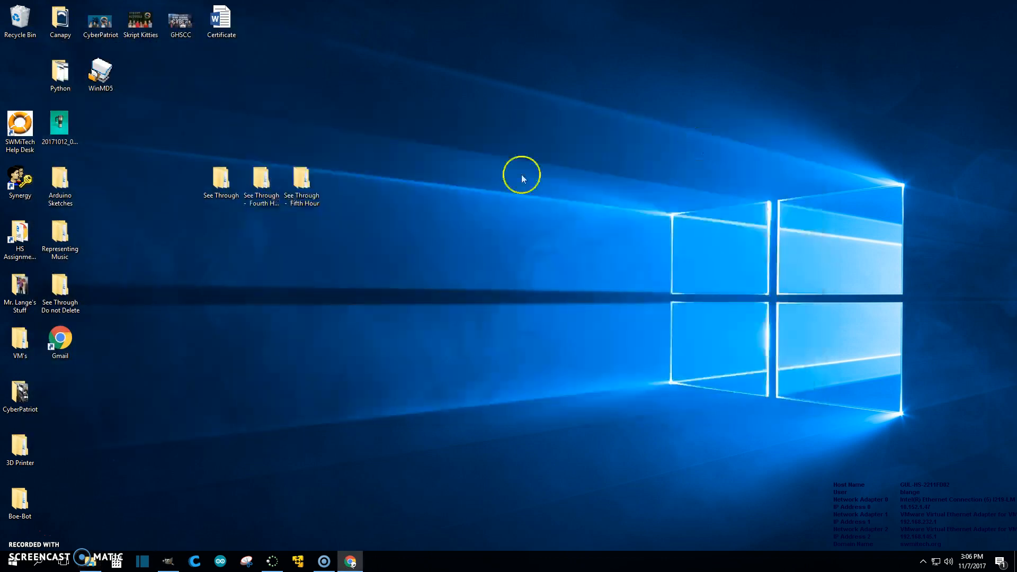
- Open Cactus Under Stars from See Through - Fourth Hour > Background > GIMP File, minimize the folder window, and enlarge the image window
{"action": "double_click", "coordinate": [259, 191]}
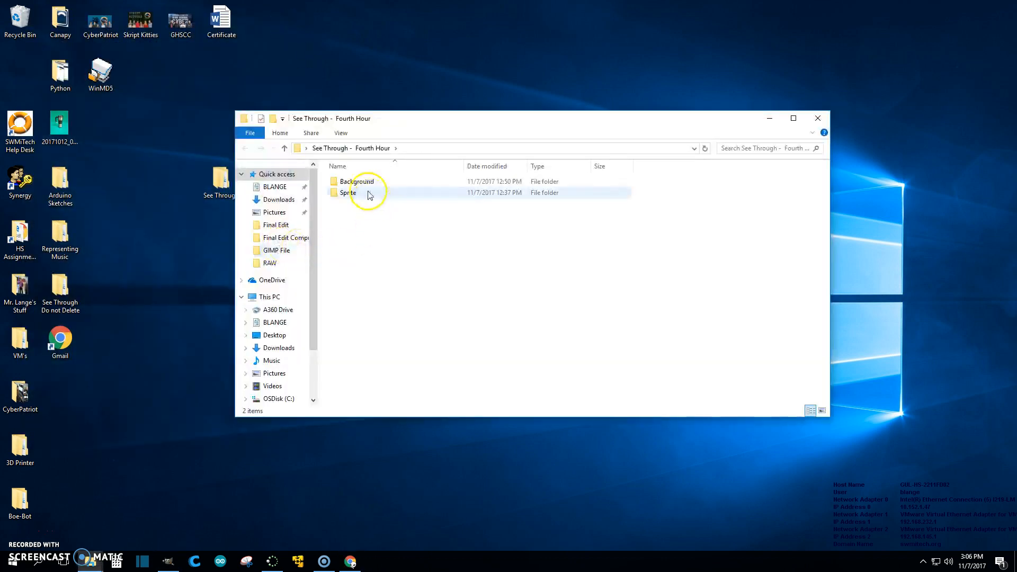
{"action": "double_click", "coordinate": [367, 187]}
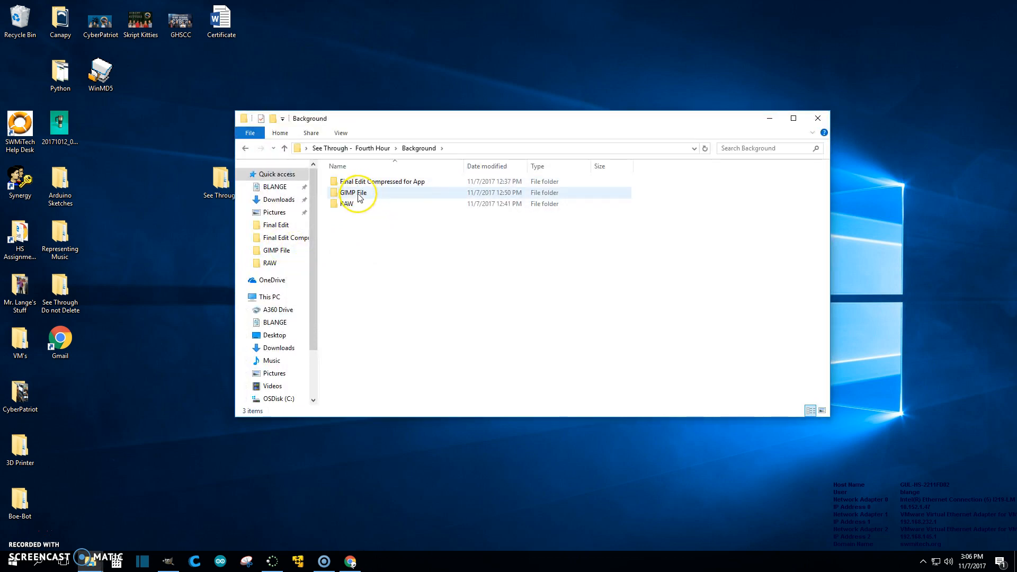
{"action": "double_click", "coordinate": [359, 196]}
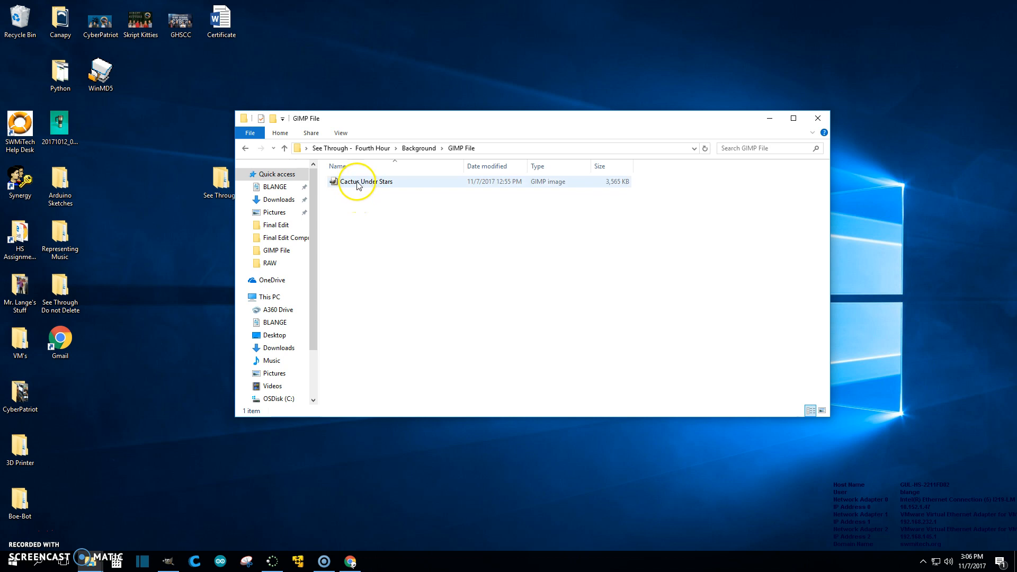
{"action": "double_click", "coordinate": [358, 183]}
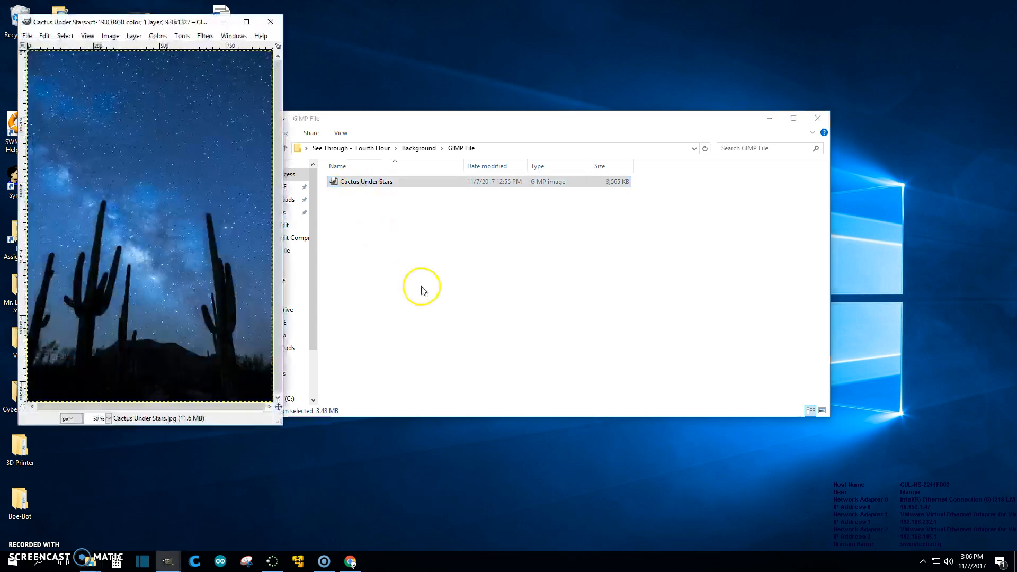
{"action": "left_click", "coordinate": [770, 118]}
{"action": "left_click_drag", "start_coordinate": [286, 421], "coordinate": [466, 533]}
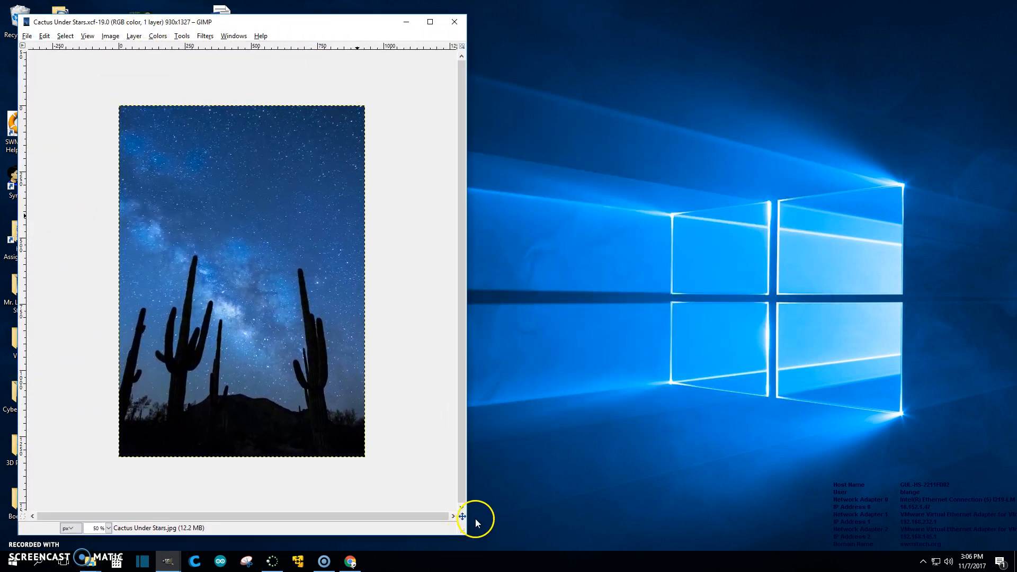
- Save a new version of the image as Cactus Under Stars_Text.xcf in the GIMP File folder
{"action": "left_click", "coordinate": [27, 36]}
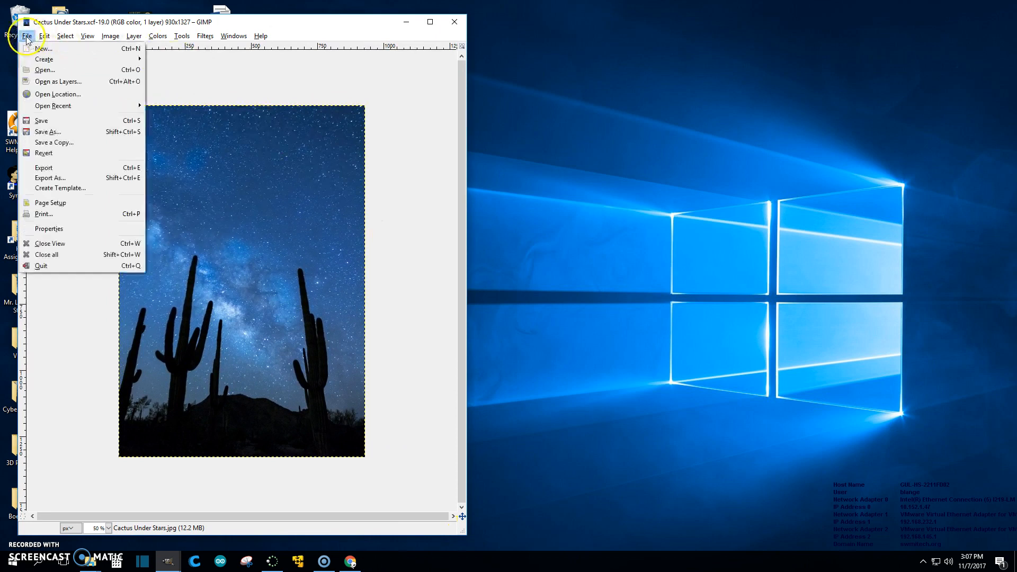
{"action": "left_click", "coordinate": [49, 133]}
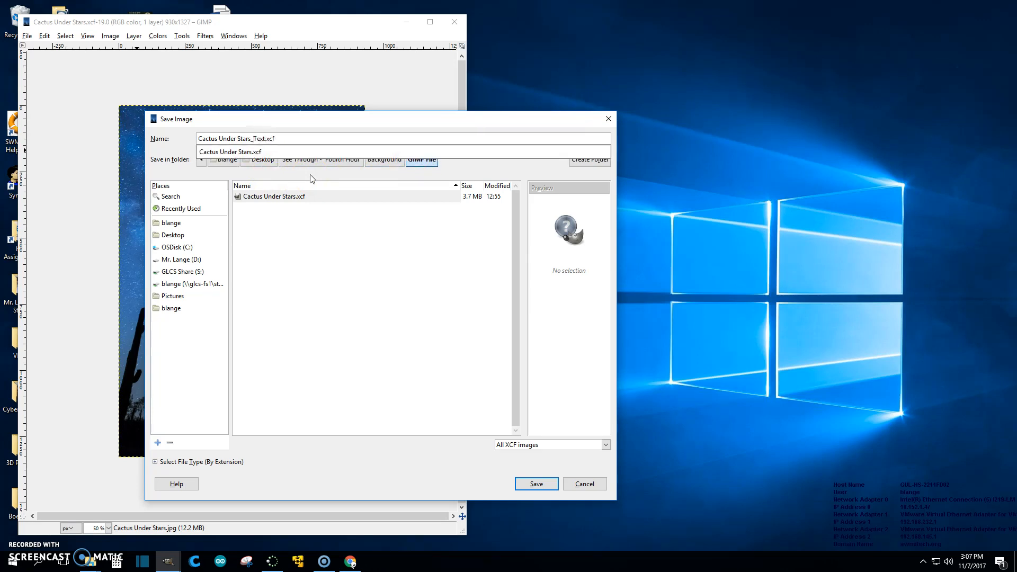
{"action": "left_click", "coordinate": [548, 485]}
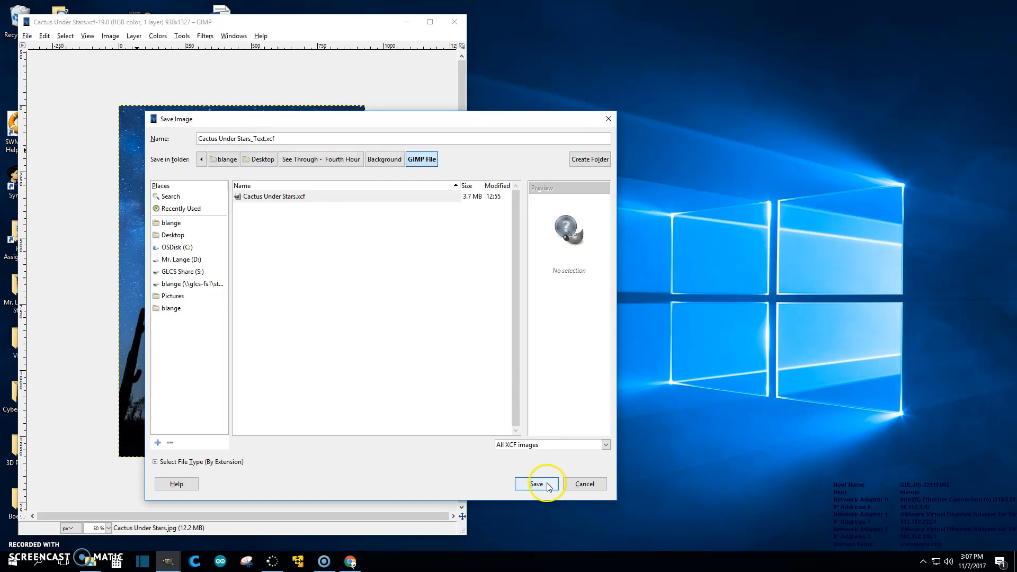
{"action": "left_click", "coordinate": [536, 484]}
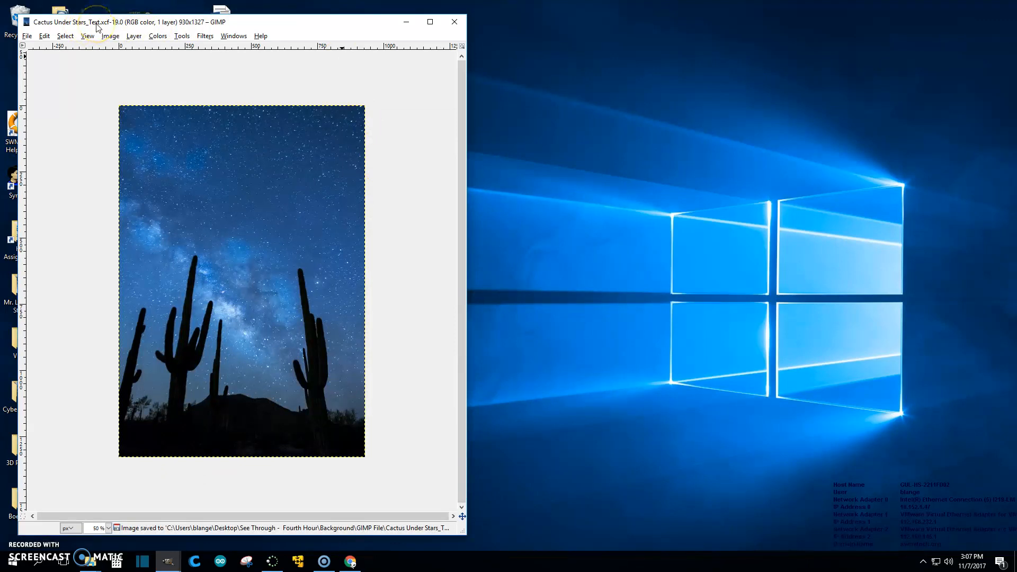
- Restore the recently closed Layers, Channels, Paths, Undo - Brushes dock and place a new Toolbox beside it
{"action": "left_click", "coordinate": [228, 37]}
{"action": "mouse_move", "coordinate": [241, 49]}
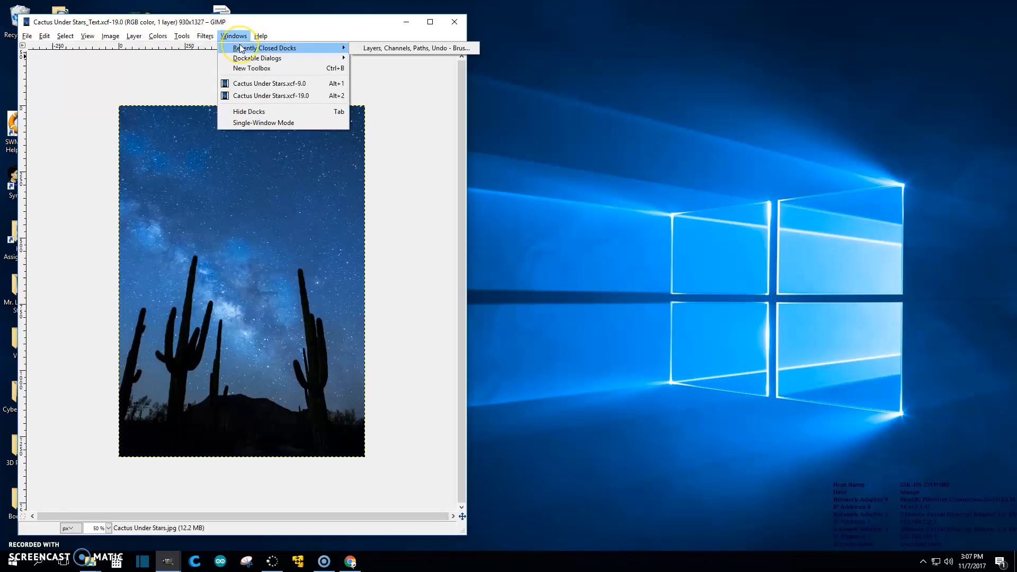
{"action": "left_click", "coordinate": [363, 50]}
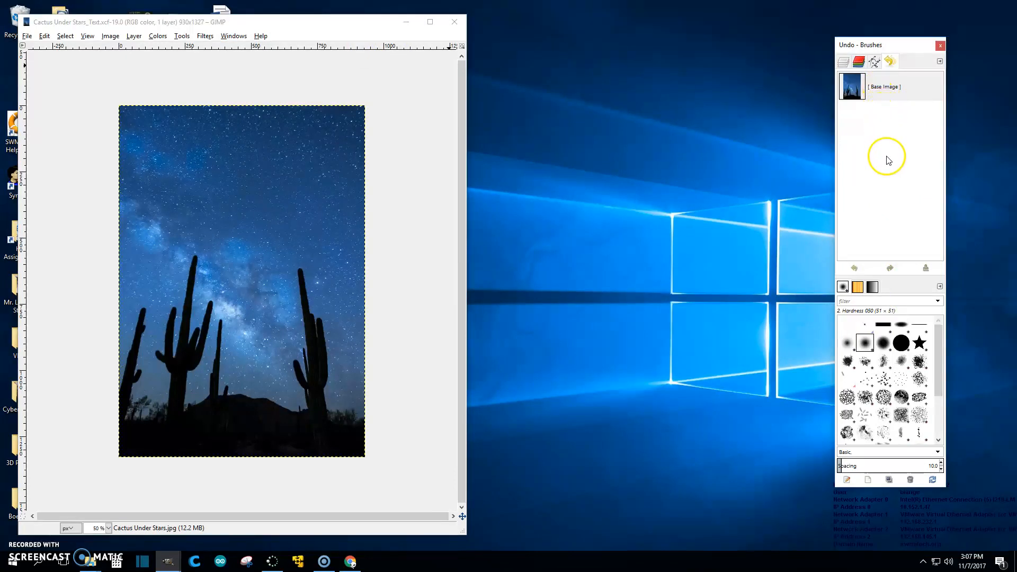
{"action": "left_click", "coordinate": [232, 37]}
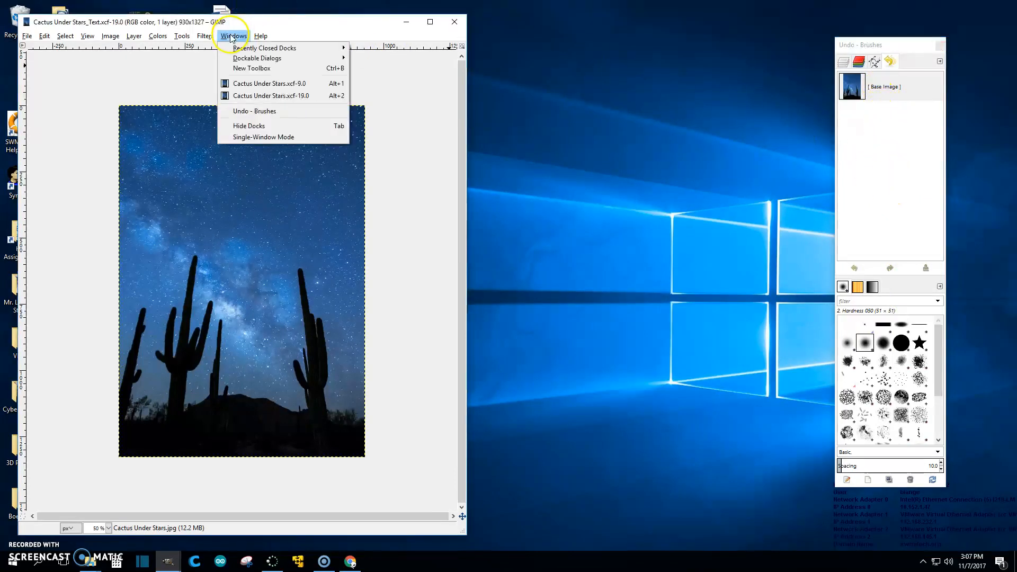
{"action": "left_click", "coordinate": [266, 69]}
{"action": "left_click_drag", "start_coordinate": [272, 9], "coordinate": [794, 46]}
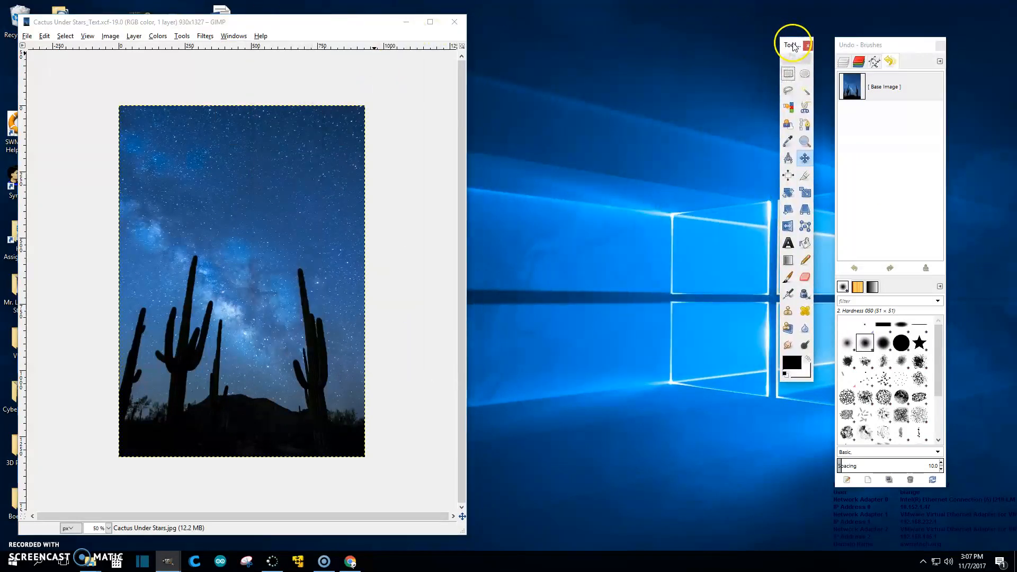
- Open the Fonts dockable dialog and place it beside the Toolbox
{"action": "left_click", "coordinate": [240, 37]}
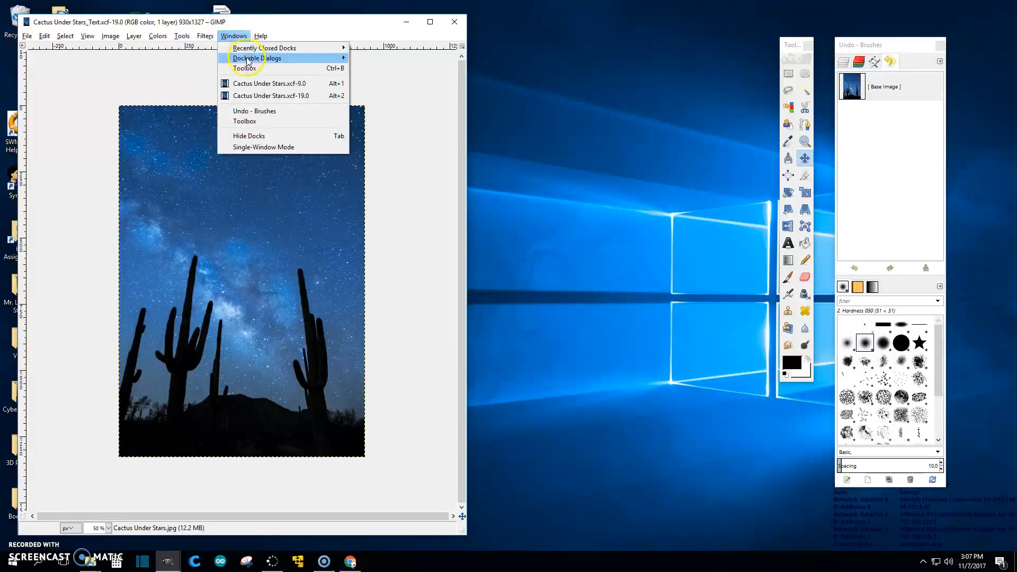
{"action": "mouse_move", "coordinate": [260, 58]}
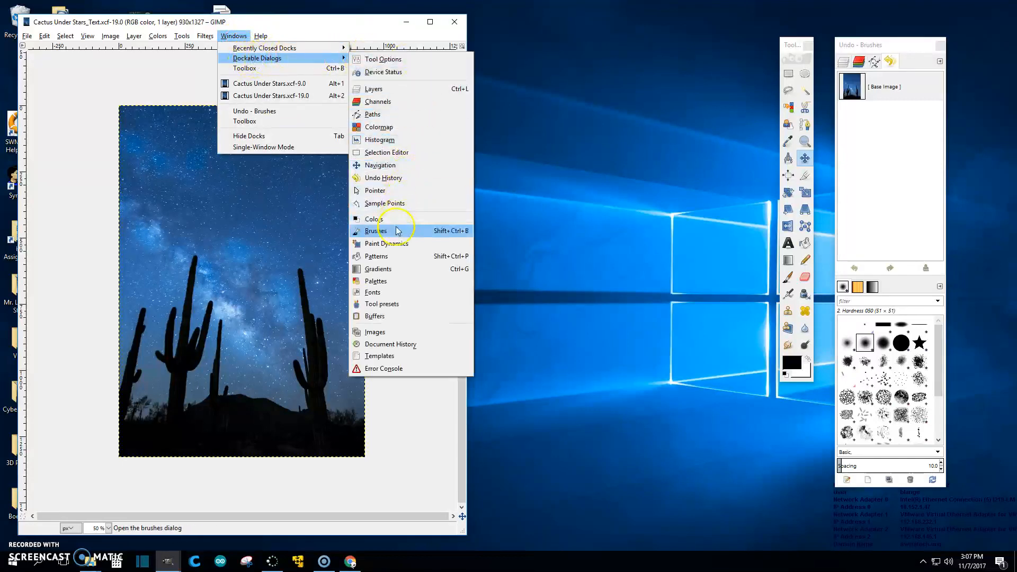
{"action": "left_click", "coordinate": [380, 292]}
{"action": "left_click_drag", "start_coordinate": [386, 221], "coordinate": [706, 50]}
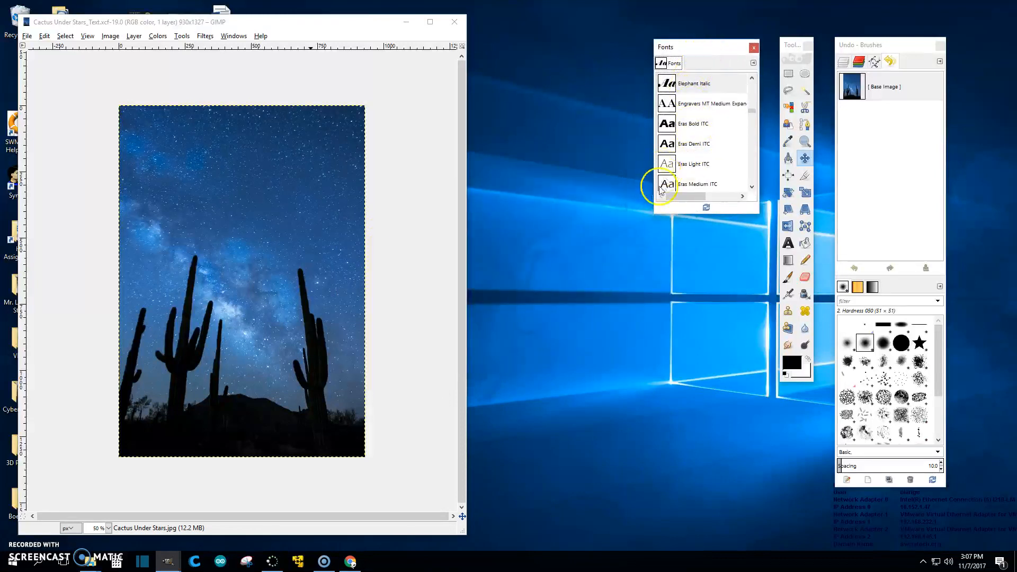
- Add a text box of about 660 × 246 px across the upper sky, containing "Starry Night"
{"action": "left_click", "coordinate": [788, 244]}
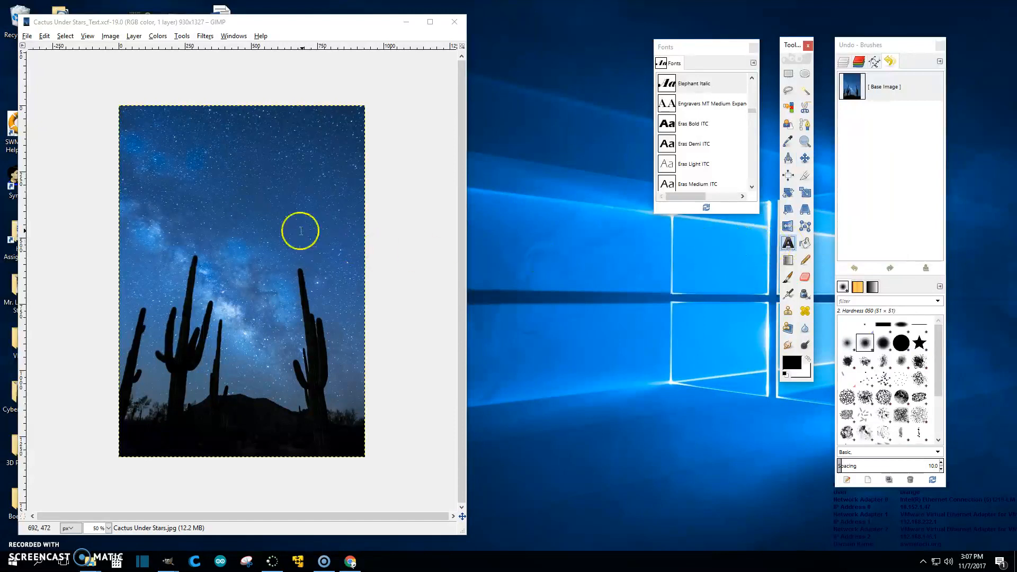
{"action": "left_click_drag", "start_coordinate": [155, 143], "coordinate": [331, 209]}
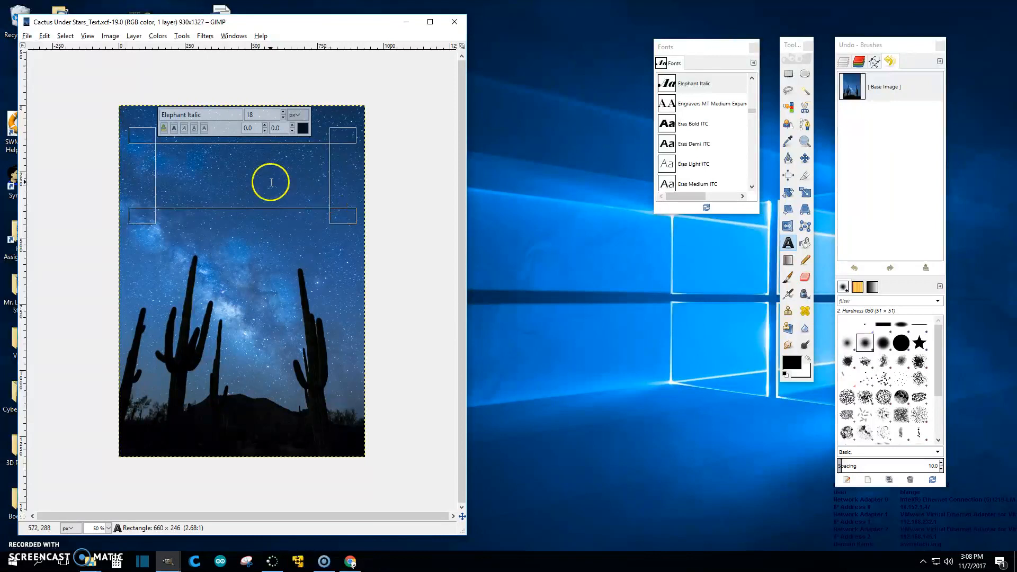
{"action": "type", "text": "Starry Night"}
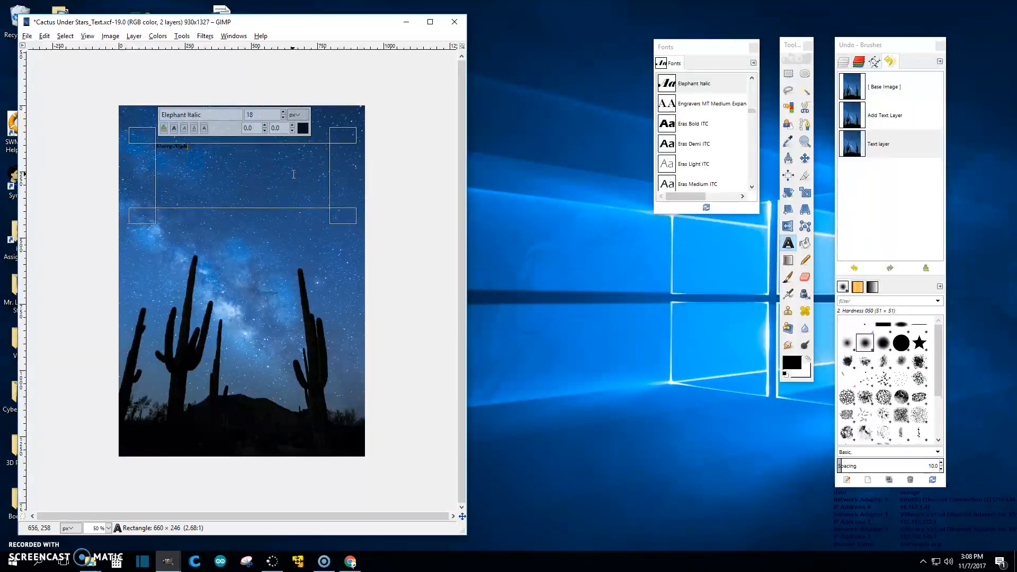
- Select the whole "Starry Night" text and set its font size to 90 px
{"action": "left_click_drag", "start_coordinate": [188, 149], "coordinate": [151, 147]}
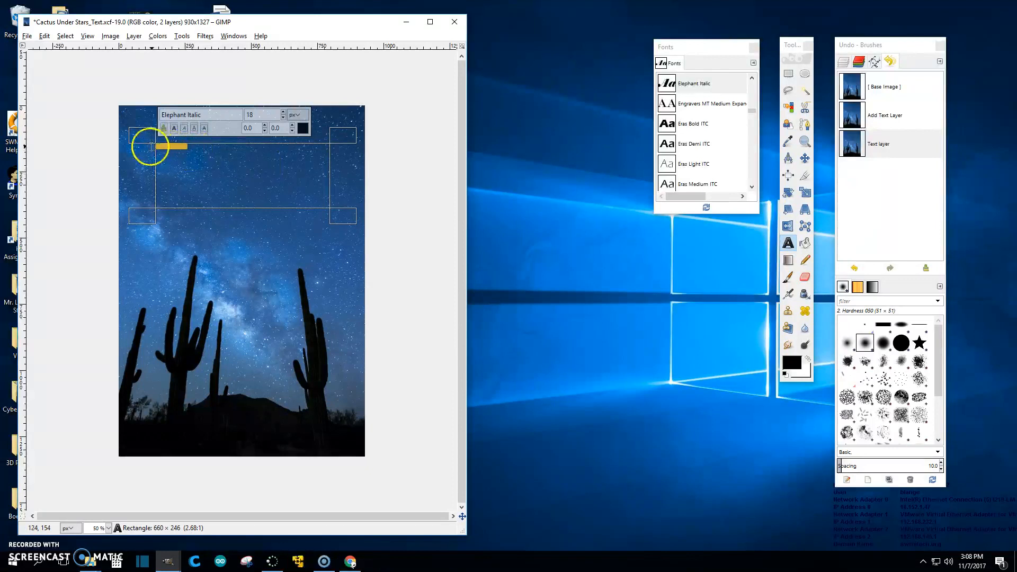
{"action": "left_click", "coordinate": [259, 113]}
{"action": "left_click_drag", "start_coordinate": [259, 112], "coordinate": [241, 112]}
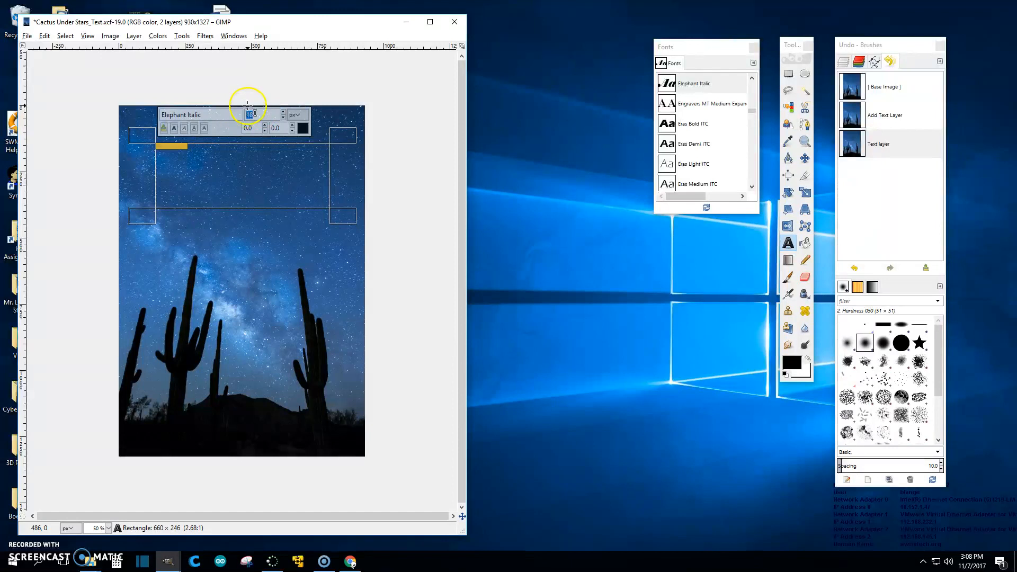
{"action": "key", "text": "Return"}
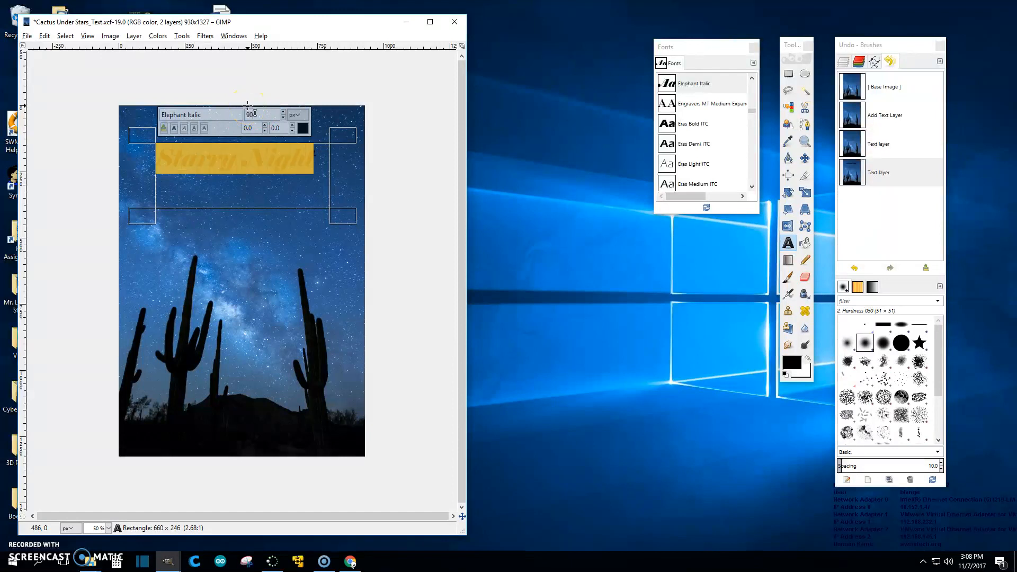
- Reselect all of the "Starry Night" text and increase its font size to 95 px
{"action": "left_click", "coordinate": [283, 109]}
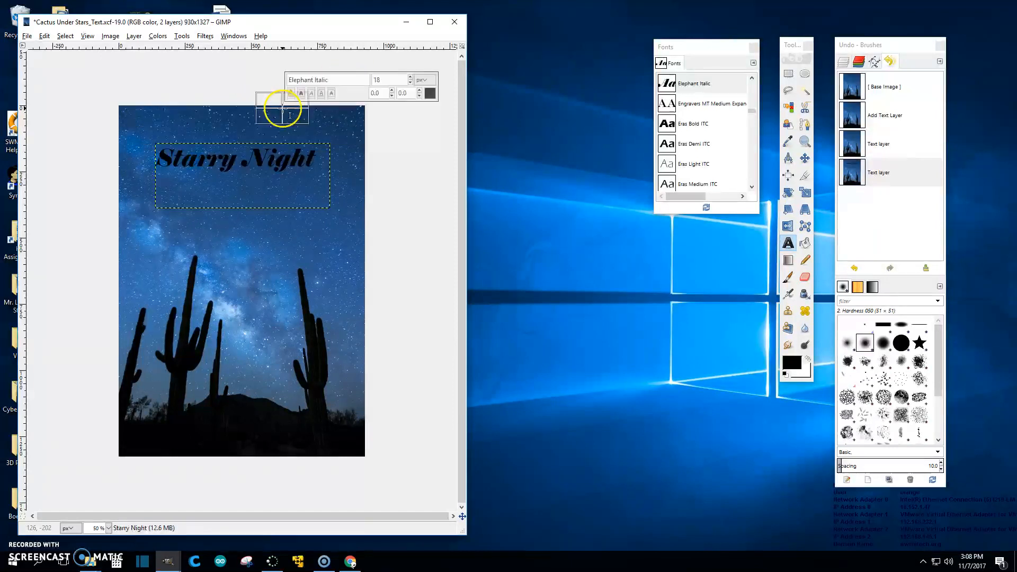
{"action": "left_click", "coordinate": [260, 156]}
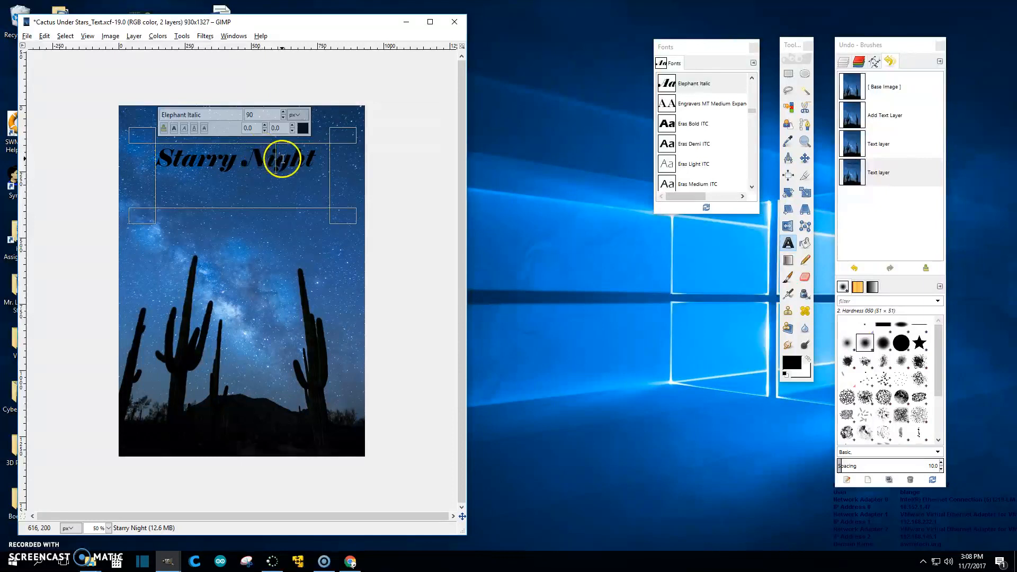
{"action": "triple_click", "coordinate": [283, 158]}
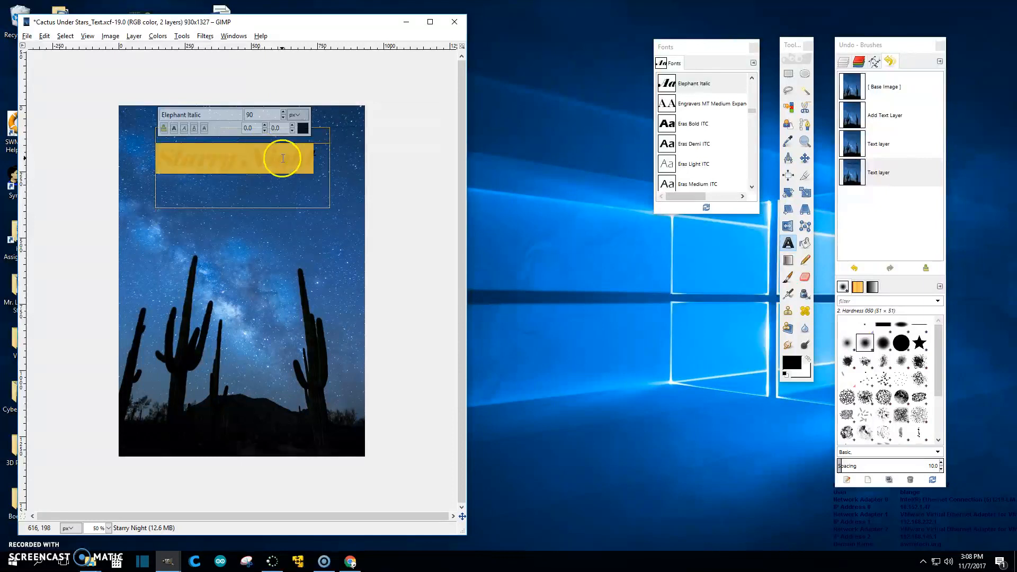
{"action": "left_click", "coordinate": [284, 112]}
{"action": "left_click", "coordinate": [283, 112]}
{"action": "left_click", "coordinate": [283, 112]}
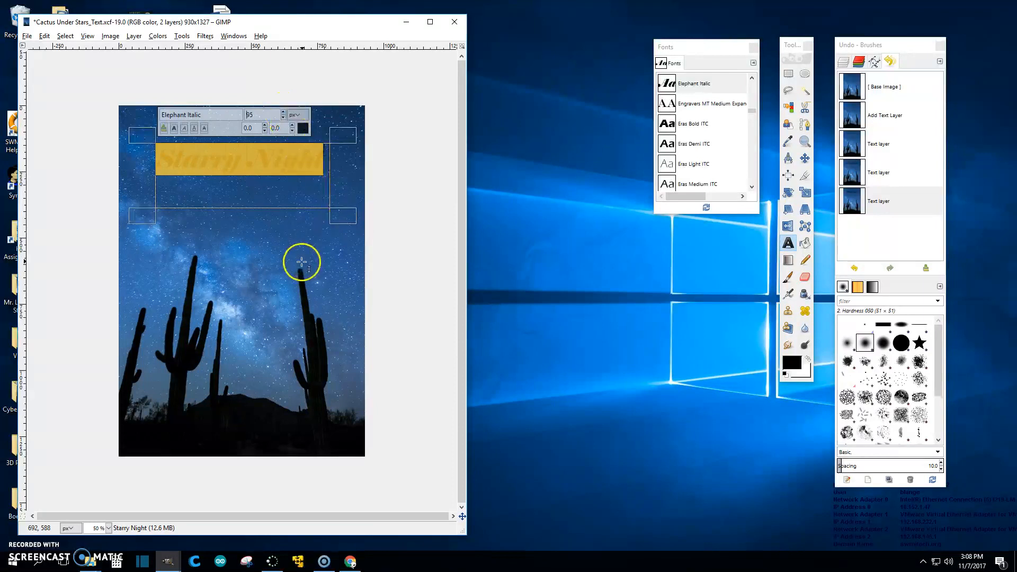
- Shrink the height of the "Starry Night" text box so the frame measures about 662 × 128 px
{"action": "left_click", "coordinate": [284, 242]}
{"action": "left_click", "coordinate": [272, 170]}
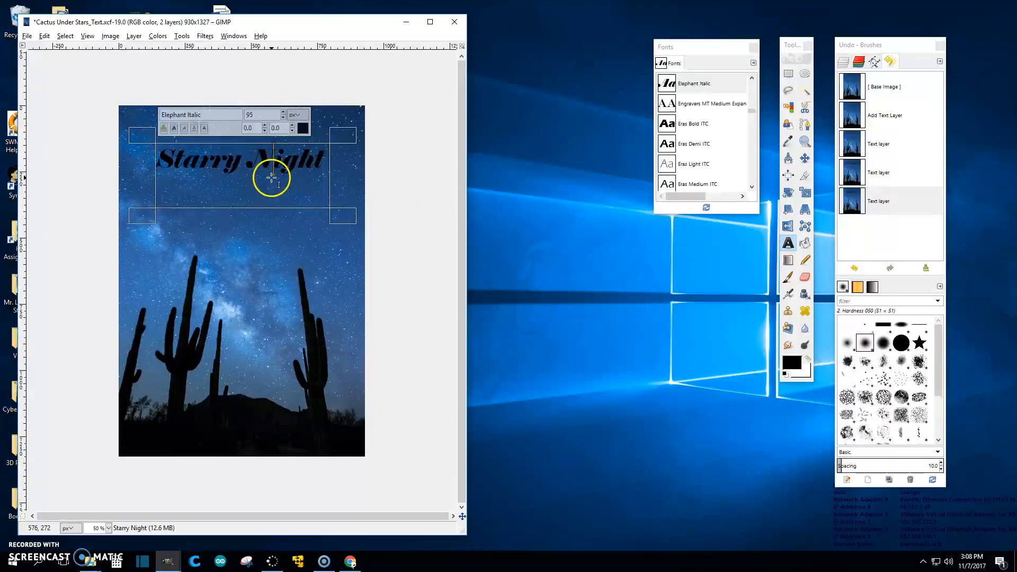
{"action": "left_click_drag", "start_coordinate": [348, 225], "coordinate": [345, 191]}
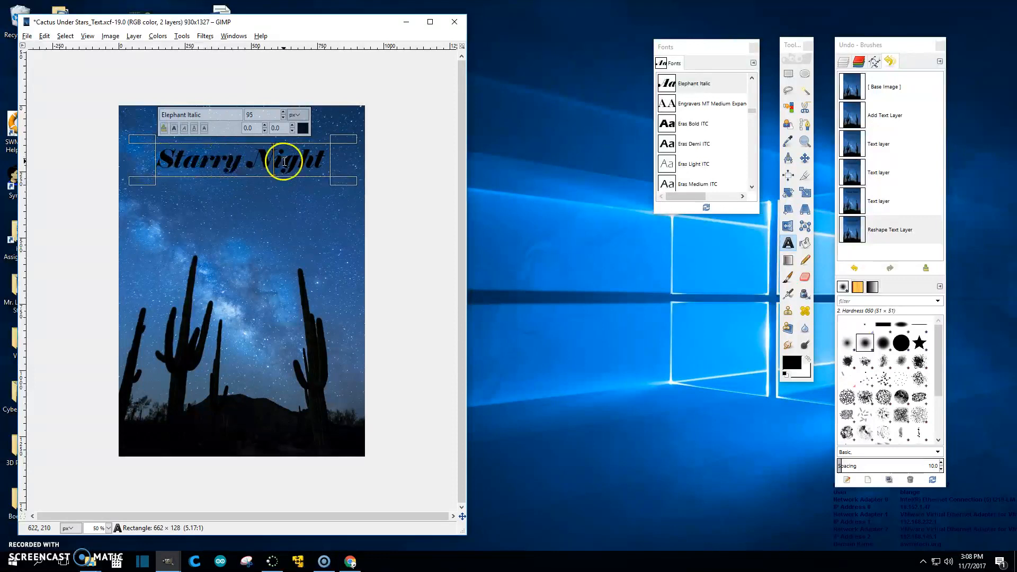
- Select the whole "Starry Night" text, change its font to Fixedsys and set its size to 89 px
{"action": "left_click_drag", "start_coordinate": [326, 156], "coordinate": [147, 160]}
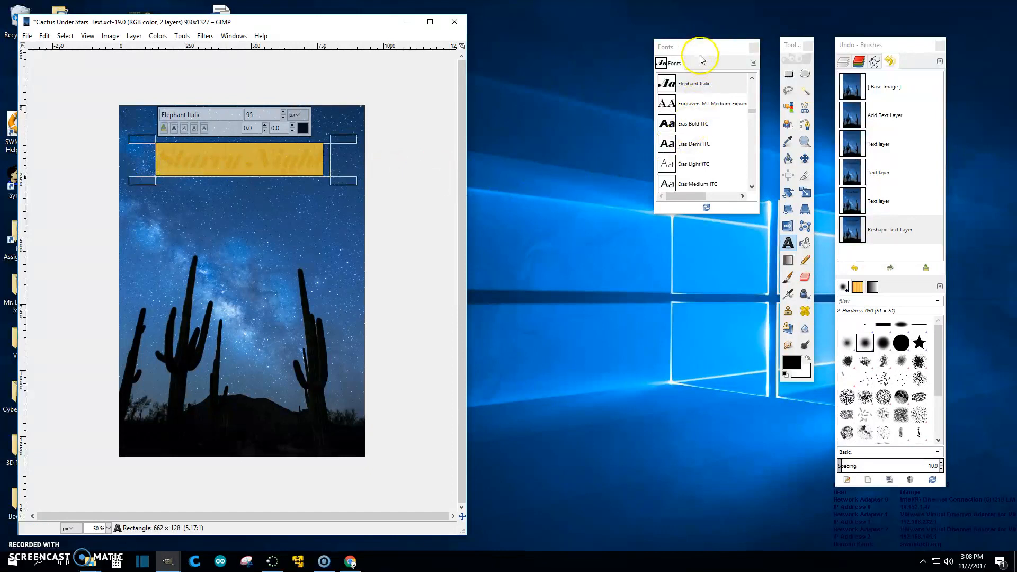
{"action": "scroll", "coordinate": [709, 149], "scroll_direction": "down", "scroll_amount": 3}
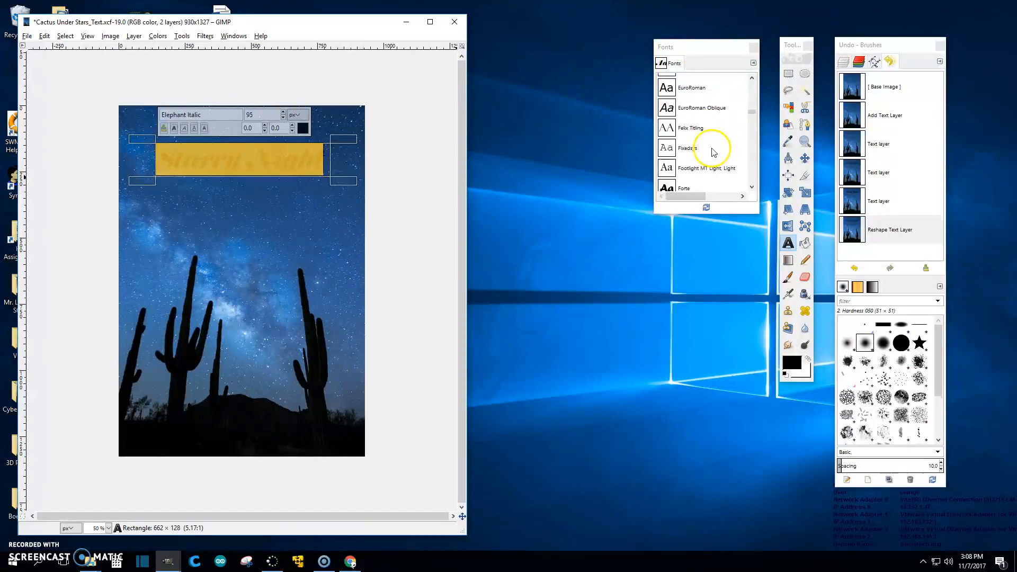
{"action": "scroll", "coordinate": [705, 152], "scroll_direction": "down", "scroll_amount": 1}
{"action": "left_click", "coordinate": [697, 152]}
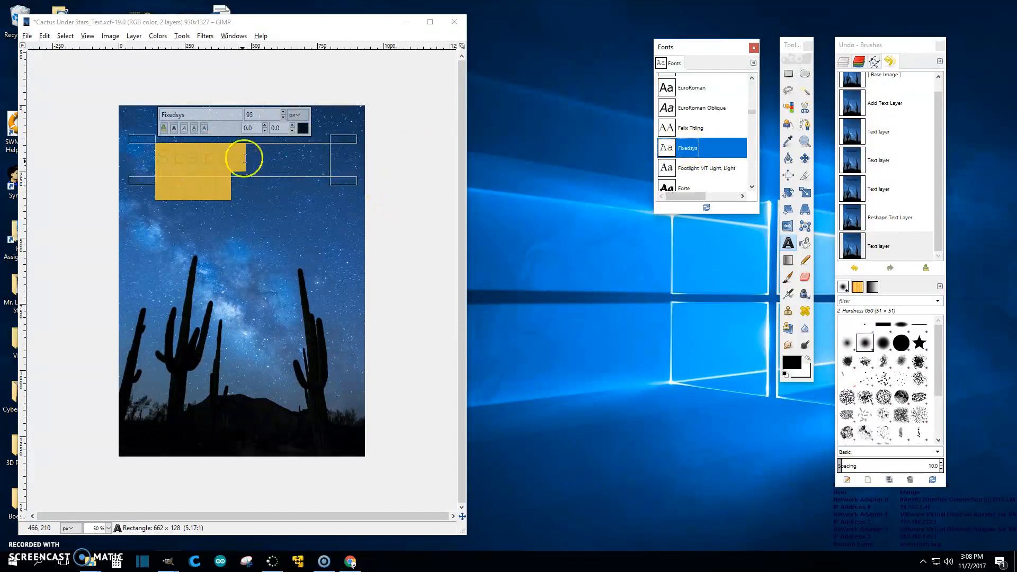
{"action": "left_click", "coordinate": [284, 117]}
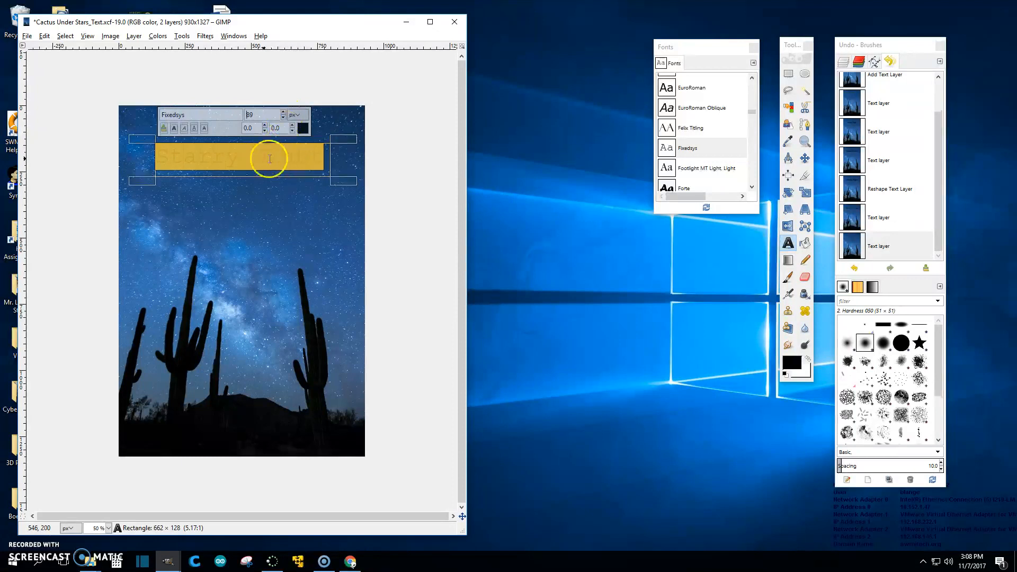
- Try Footlight MT Light, Franklin Gothic Book, its Italic and the Franklin Gothic Demi fonts on the selected "Starry Night" text
{"action": "left_click", "coordinate": [692, 169]}
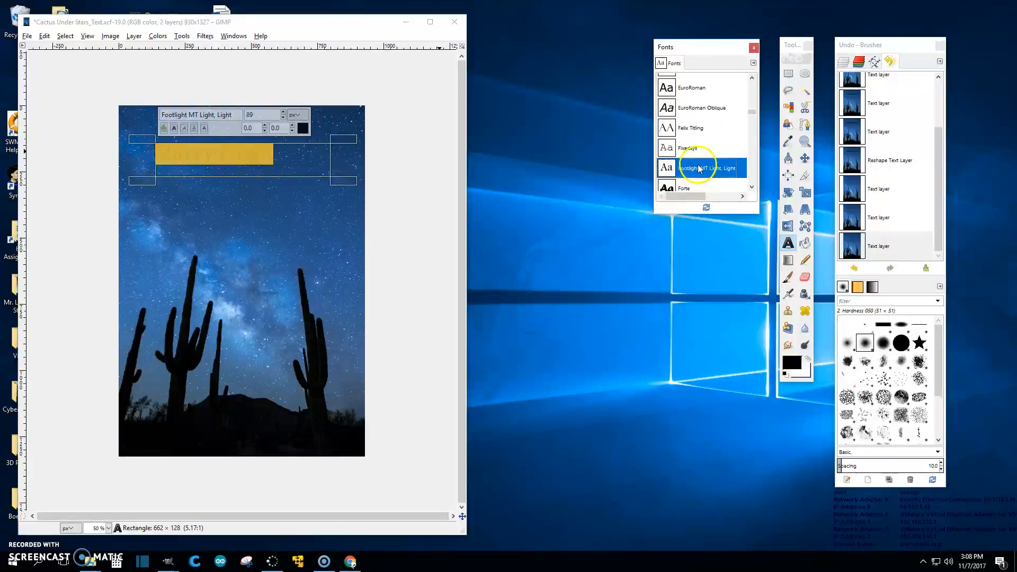
{"action": "scroll", "coordinate": [692, 172], "scroll_direction": "down", "scroll_amount": 3}
{"action": "left_click", "coordinate": [696, 158]}
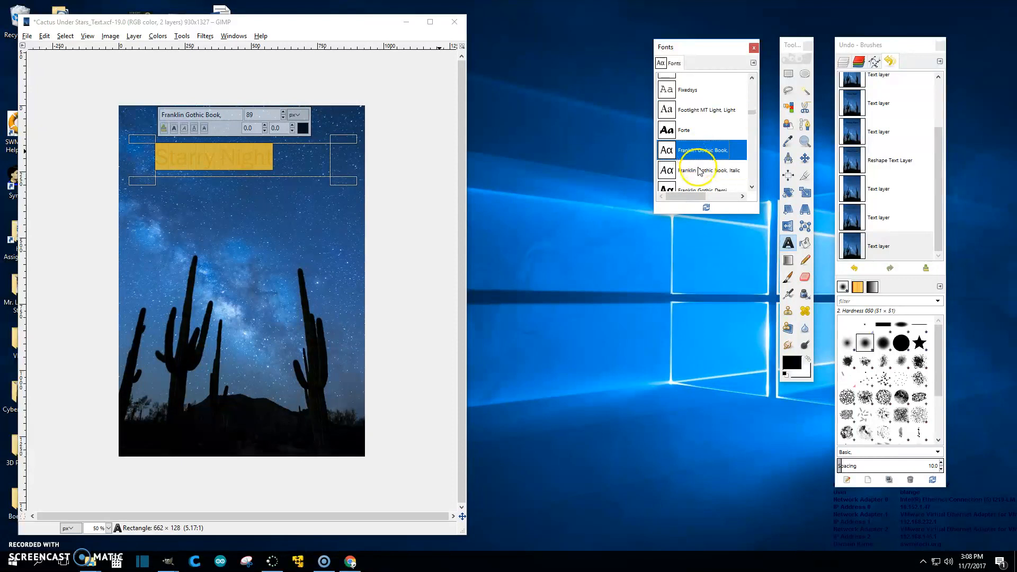
{"action": "left_click", "coordinate": [699, 171]}
{"action": "scroll", "coordinate": [699, 173], "scroll_direction": "down", "scroll_amount": 1}
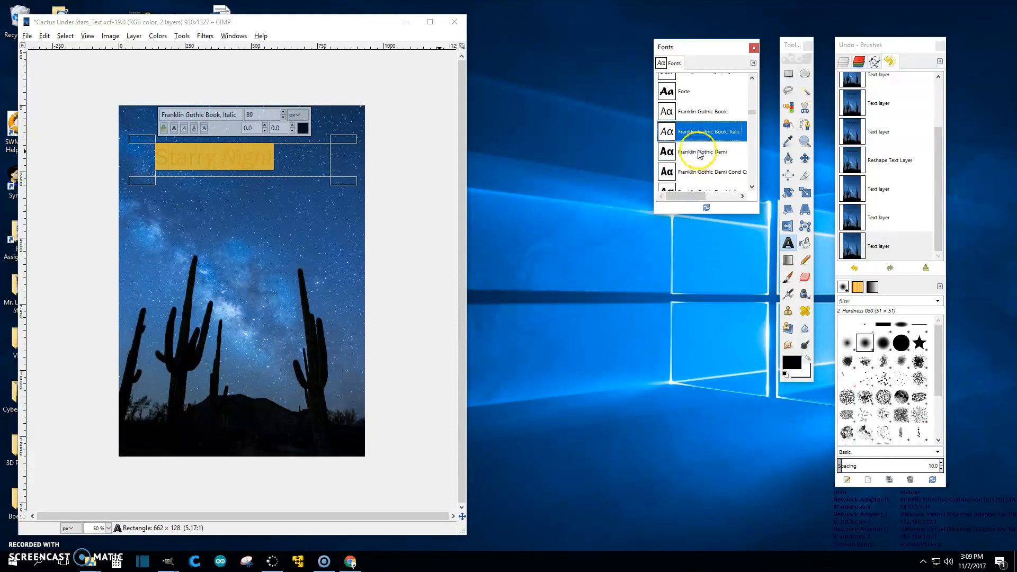
{"action": "left_click", "coordinate": [700, 155]}
{"action": "left_click", "coordinate": [703, 170]}
- Try Eras Light ITC and Eras Demi ITC on the selected text, settling on EuroRoman Oblique
{"action": "scroll", "coordinate": [702, 122], "scroll_direction": "up", "scroll_amount": 5}
{"action": "left_click", "coordinate": [700, 110]}
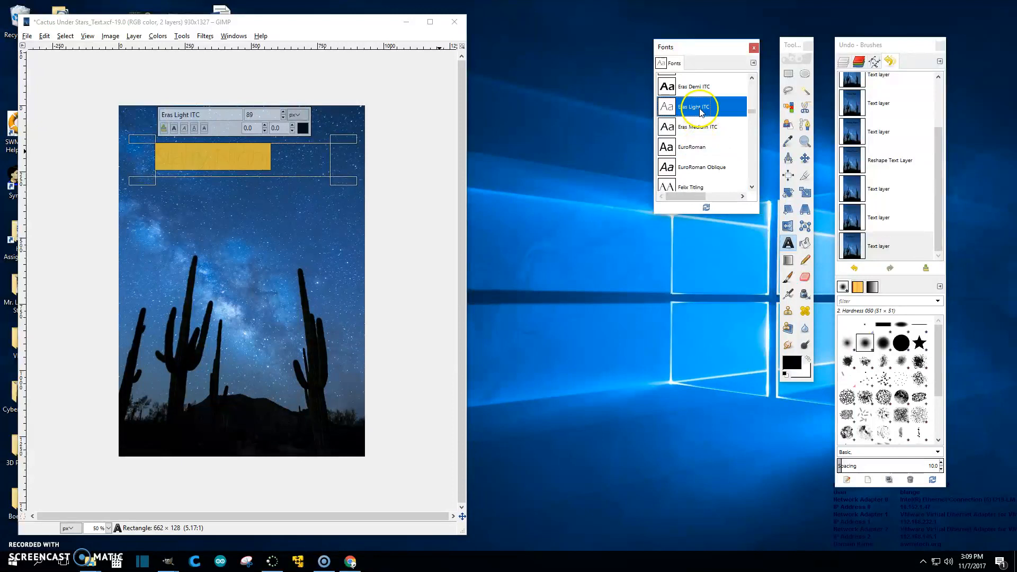
{"action": "left_click", "coordinate": [699, 88]}
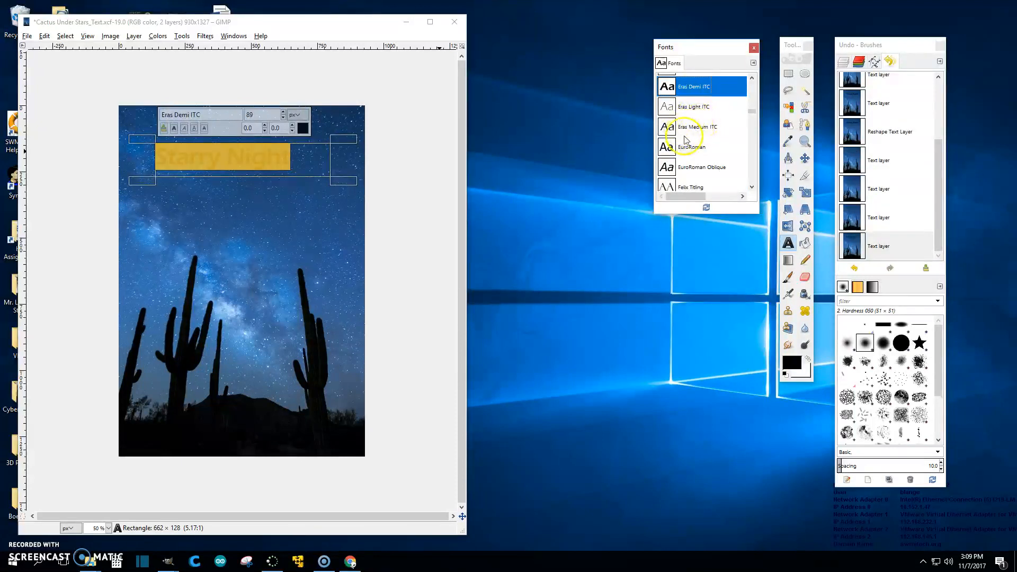
{"action": "left_click", "coordinate": [695, 170]}
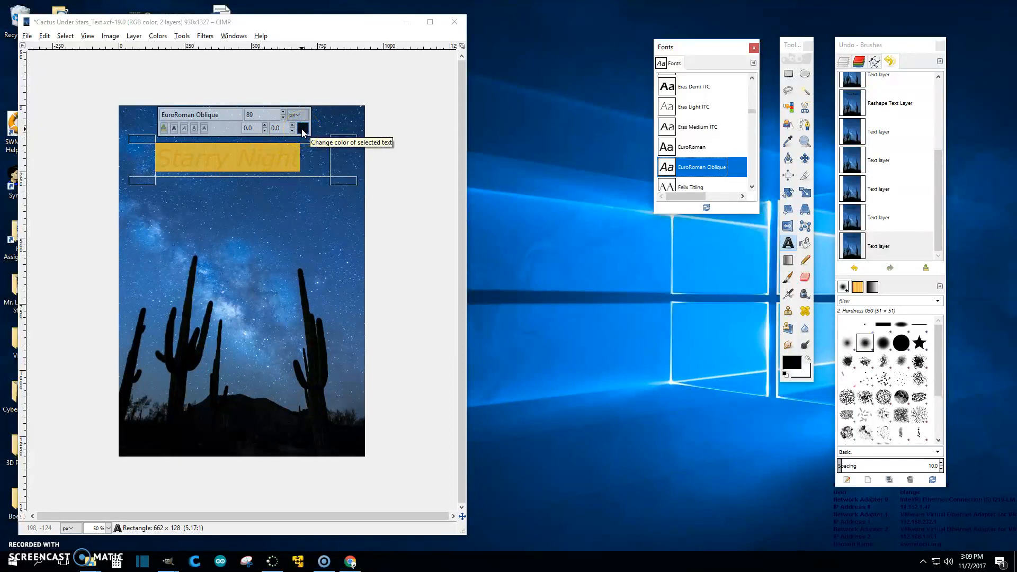
- Color the selected "Starry Night" text white (ffffff) and narrow its text box to about 562 × 128 px
{"action": "left_click", "coordinate": [302, 129]}
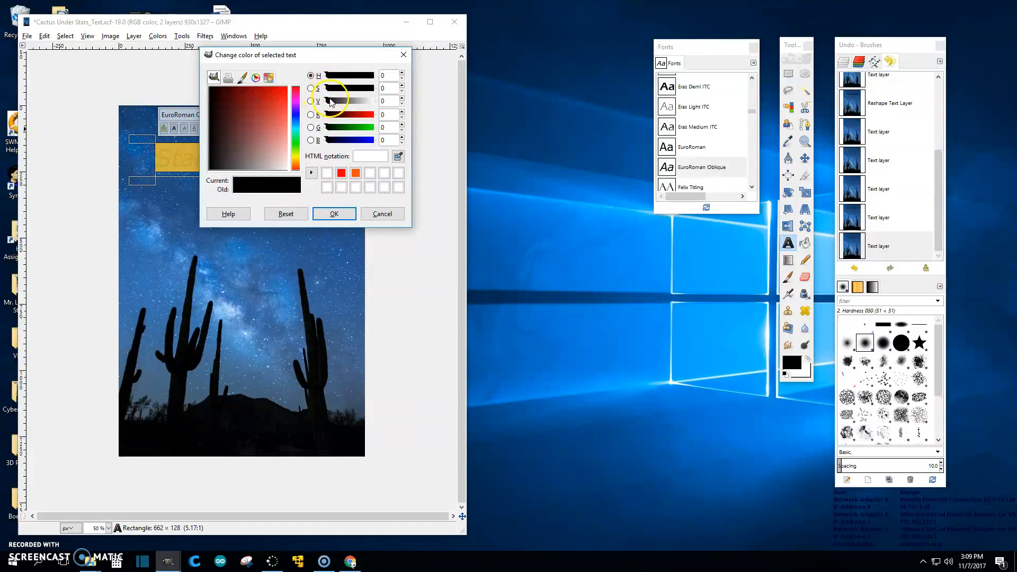
{"action": "left_click", "coordinate": [276, 96]}
{"action": "left_click", "coordinate": [296, 113]}
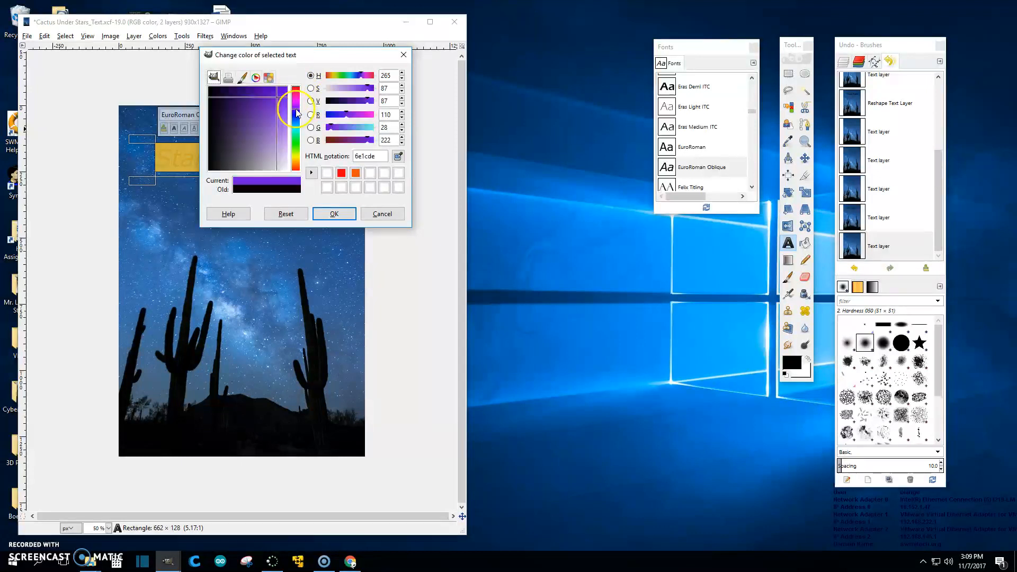
{"action": "left_click_drag", "start_coordinate": [297, 103], "coordinate": [276, 100]}
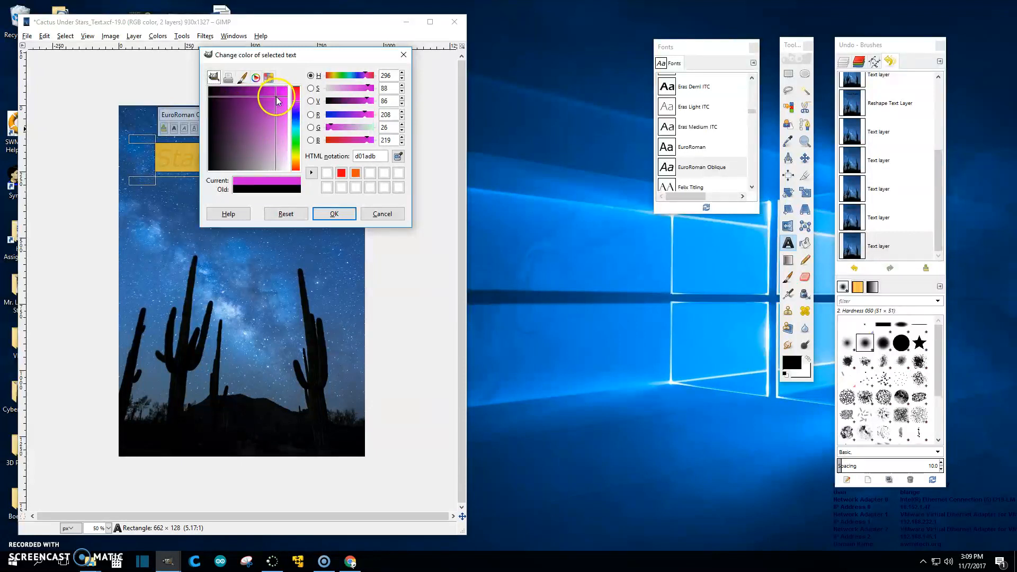
{"action": "left_click", "coordinate": [327, 187]}
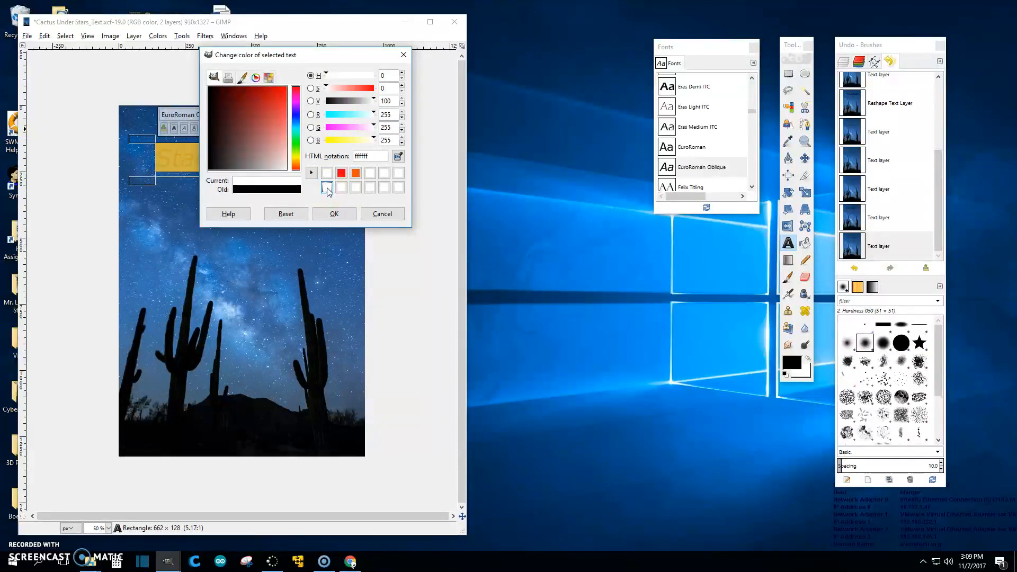
{"action": "left_click", "coordinate": [329, 215]}
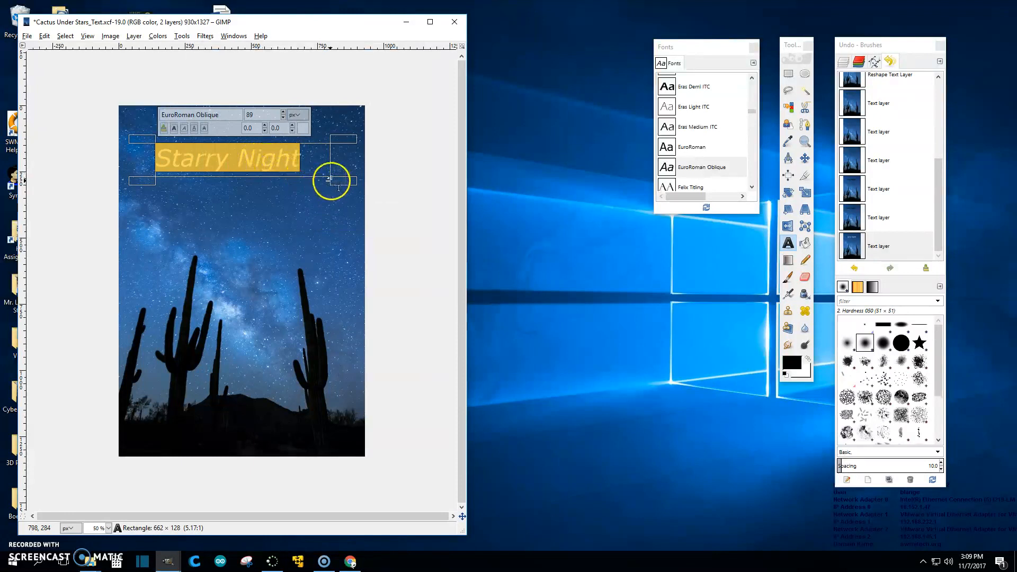
{"action": "left_click_drag", "start_coordinate": [338, 182], "coordinate": [311, 182]}
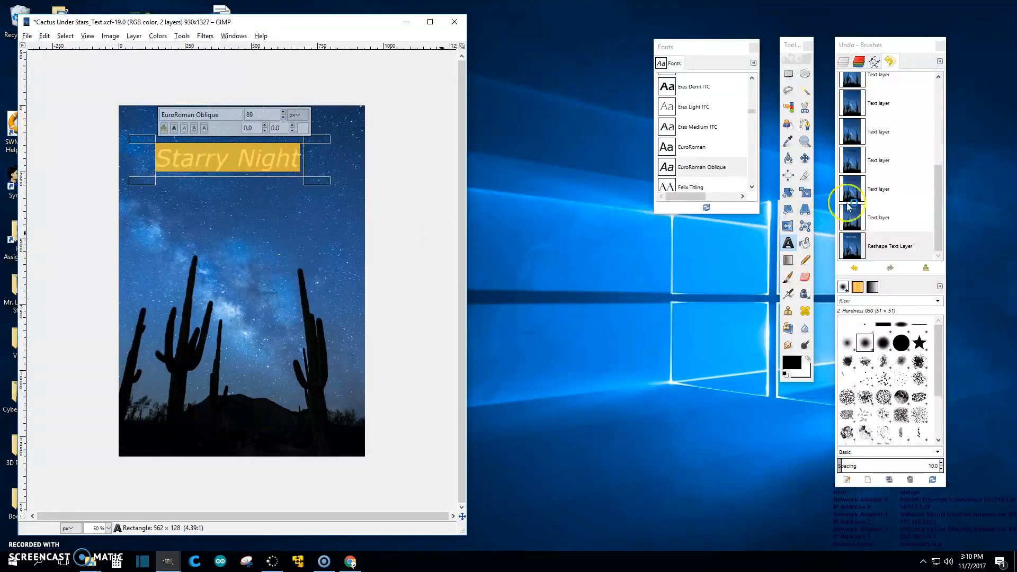
- Show the Layers dialog and select the Starry Night text layer
{"action": "left_click", "coordinate": [234, 36]}
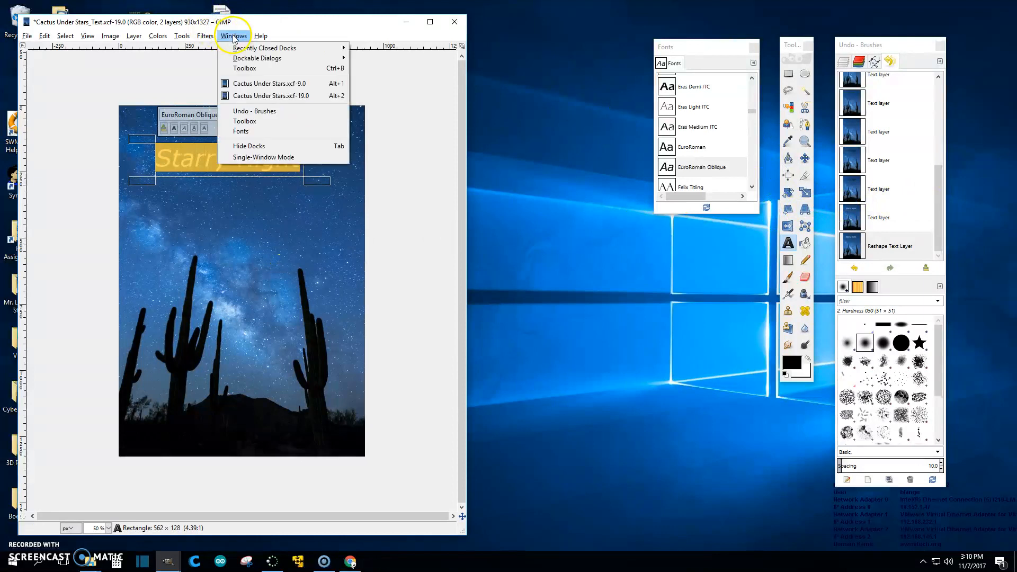
{"action": "mouse_move", "coordinate": [249, 58]}
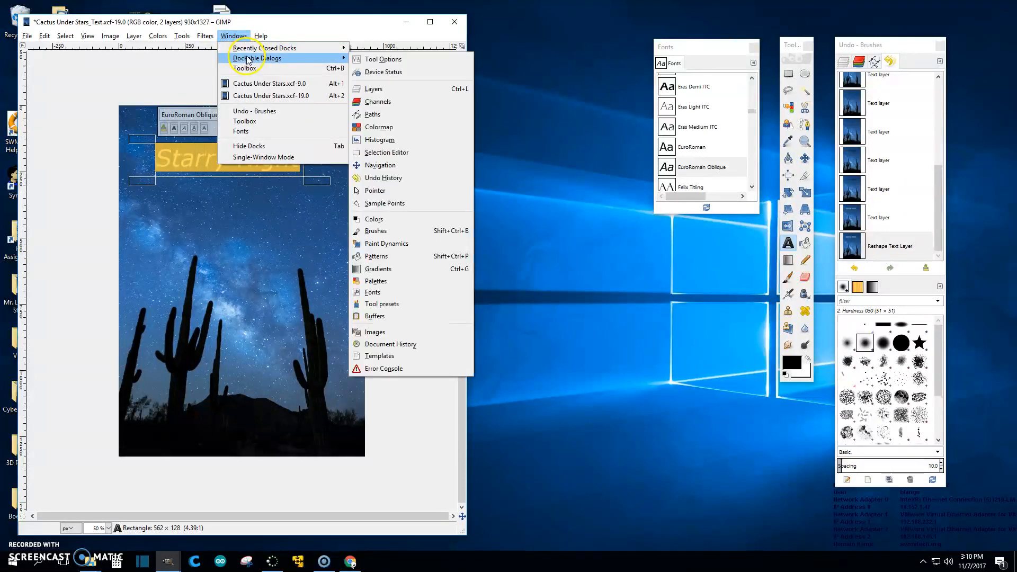
{"action": "left_click", "coordinate": [374, 88]}
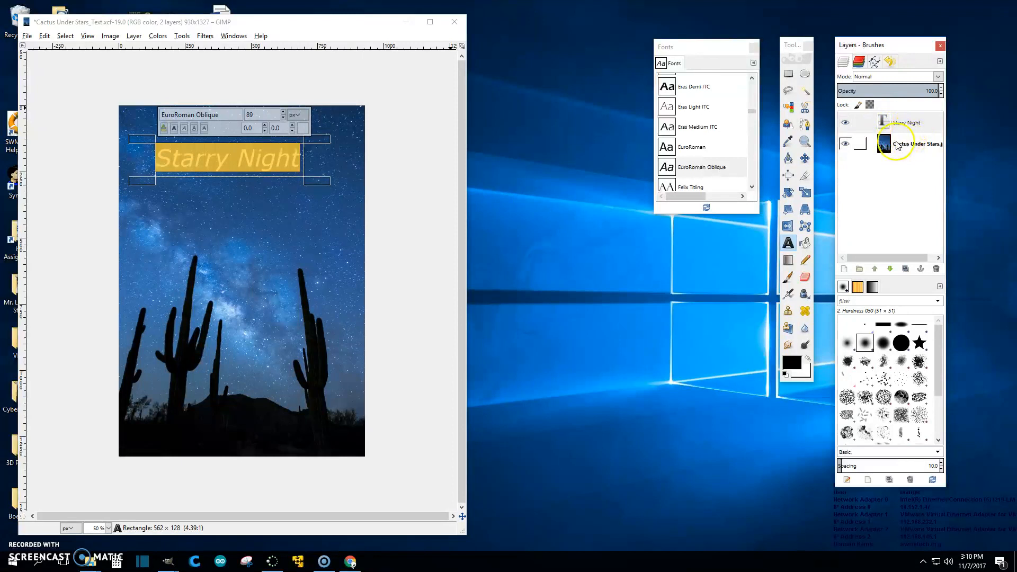
{"action": "left_click", "coordinate": [861, 143]}
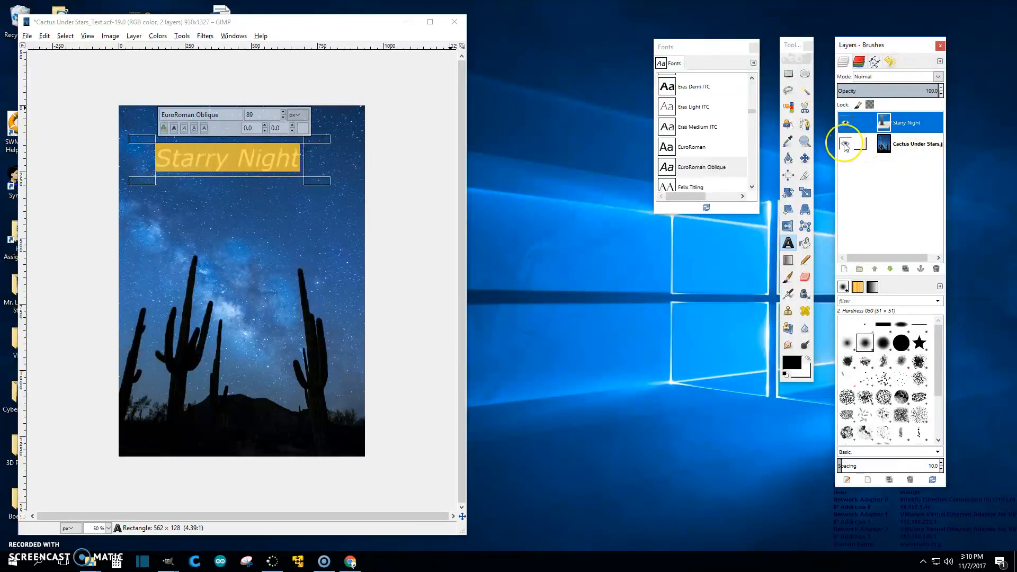
- Hide and show again the Cactus Under Stars background layer and the Starry Night text layer, one at a time
{"action": "left_click", "coordinate": [846, 144]}
{"action": "left_click", "coordinate": [846, 144]}
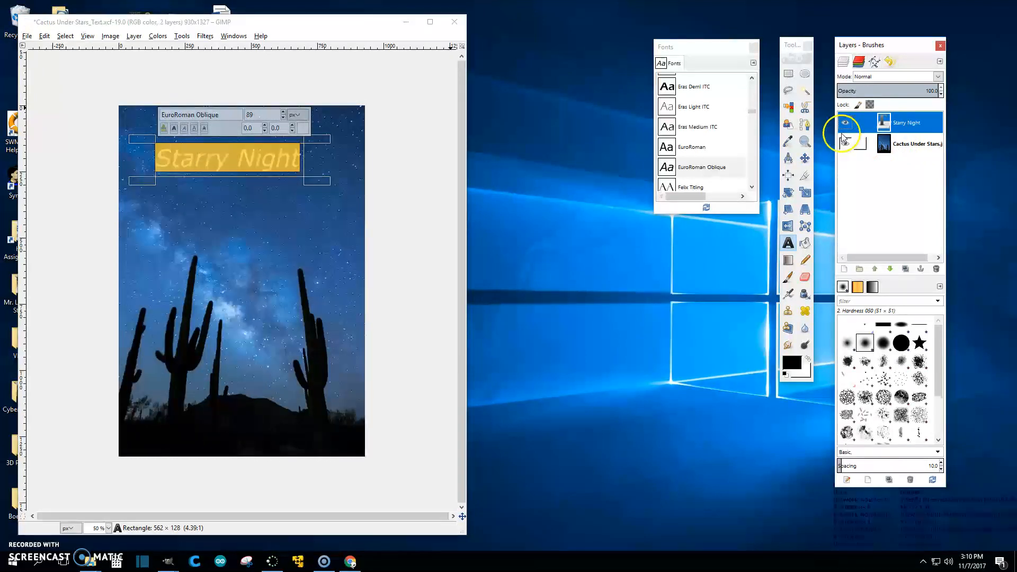
{"action": "left_click", "coordinate": [845, 123]}
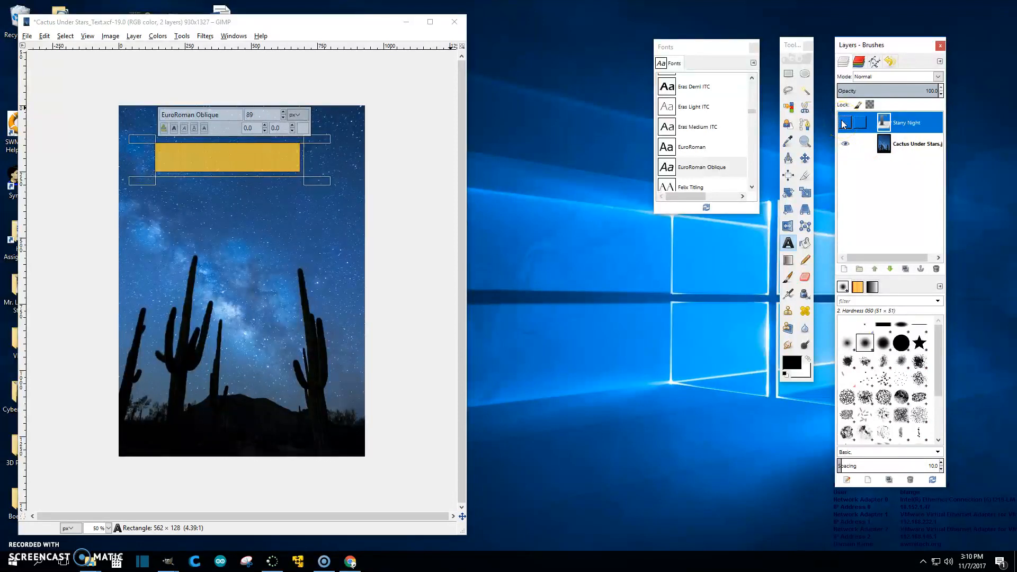
{"action": "left_click", "coordinate": [845, 123]}
{"action": "left_click", "coordinate": [844, 123]}
{"action": "left_click", "coordinate": [845, 123]}
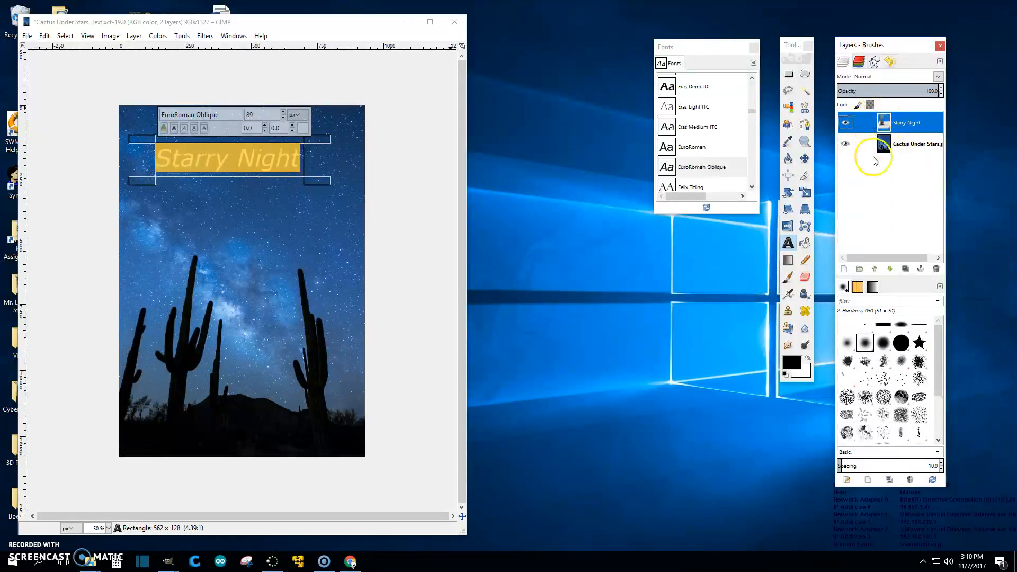
- Drop the Starry Night layer beneath the Cactus Under Stars layer, leave text editing, and bring the text layer back on top
{"action": "left_click_drag", "start_coordinate": [911, 125], "coordinate": [908, 169]}
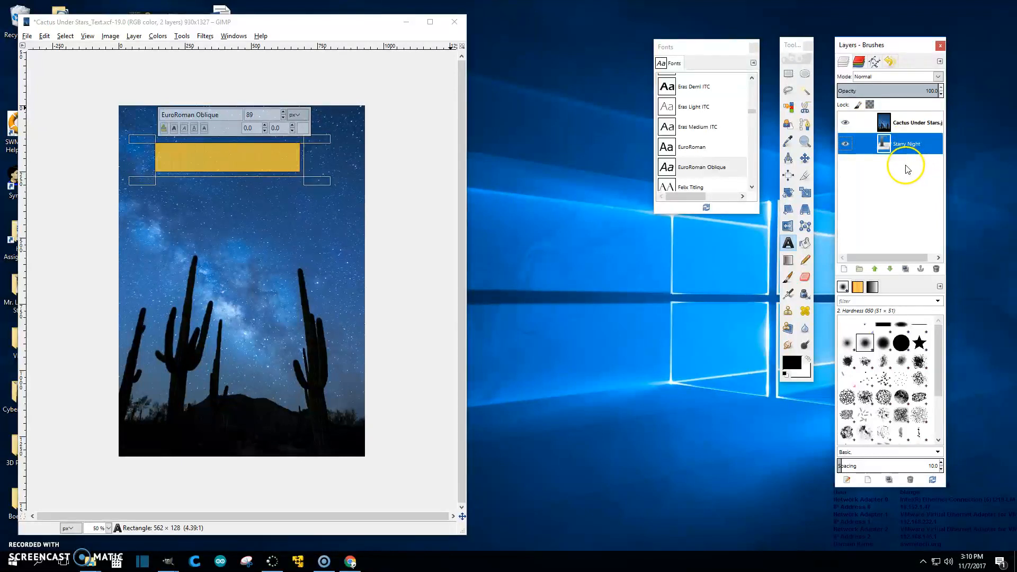
{"action": "left_click", "coordinate": [420, 213]}
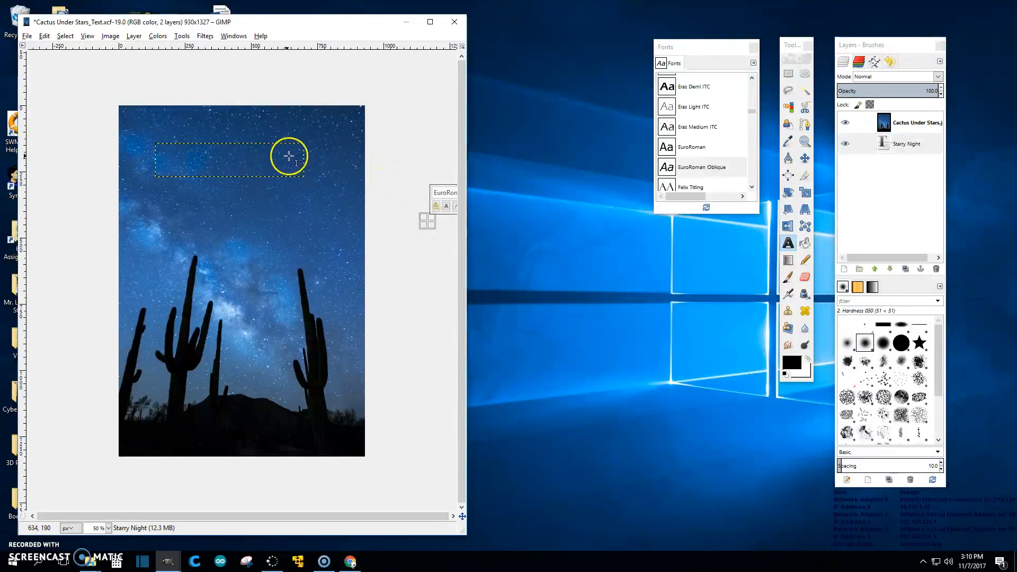
{"action": "left_click", "coordinate": [872, 146]}
{"action": "left_click_drag", "start_coordinate": [872, 145], "coordinate": [872, 117]}
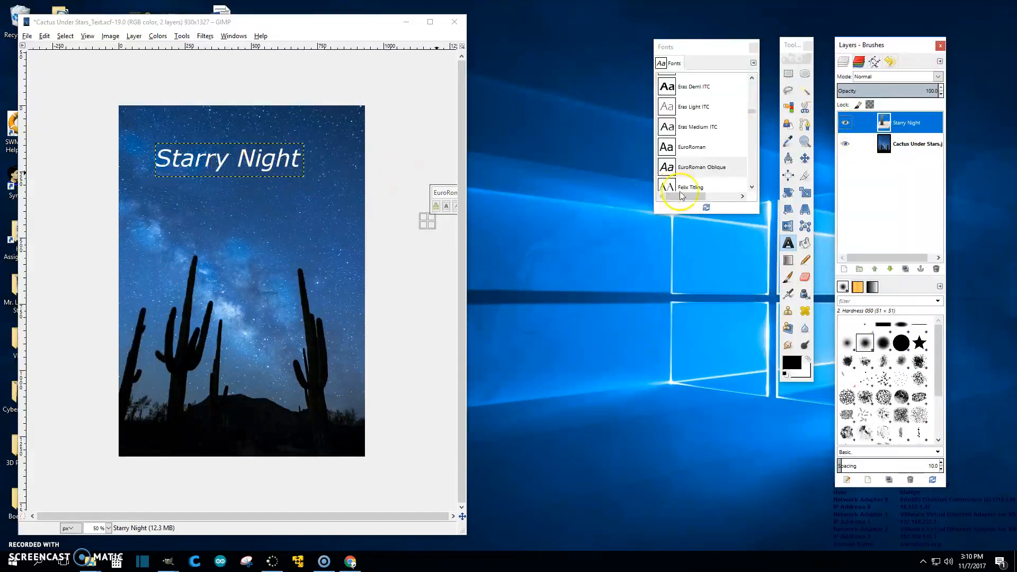
- Use the Move tool to place the "Starry Night" text in the upper-right corner of the image
{"action": "left_click", "coordinate": [805, 158]}
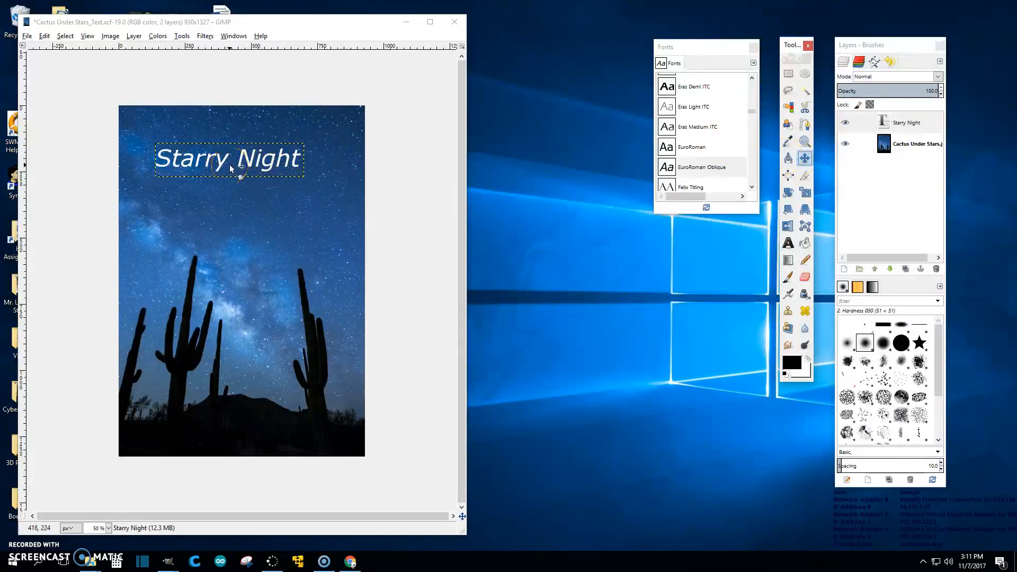
{"action": "left_click_drag", "start_coordinate": [232, 165], "coordinate": [233, 144]}
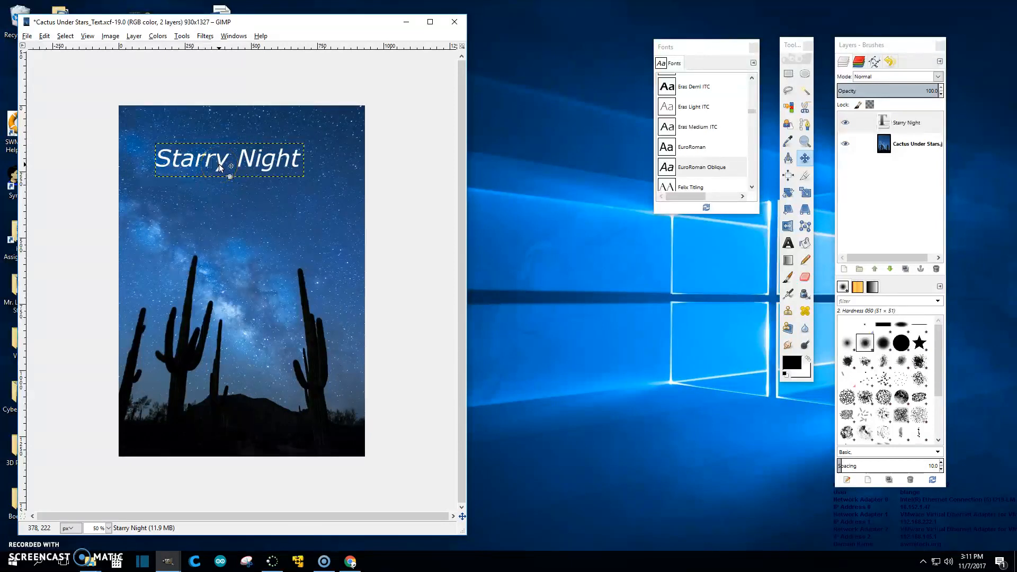
{"action": "left_click_drag", "start_coordinate": [221, 168], "coordinate": [278, 132]}
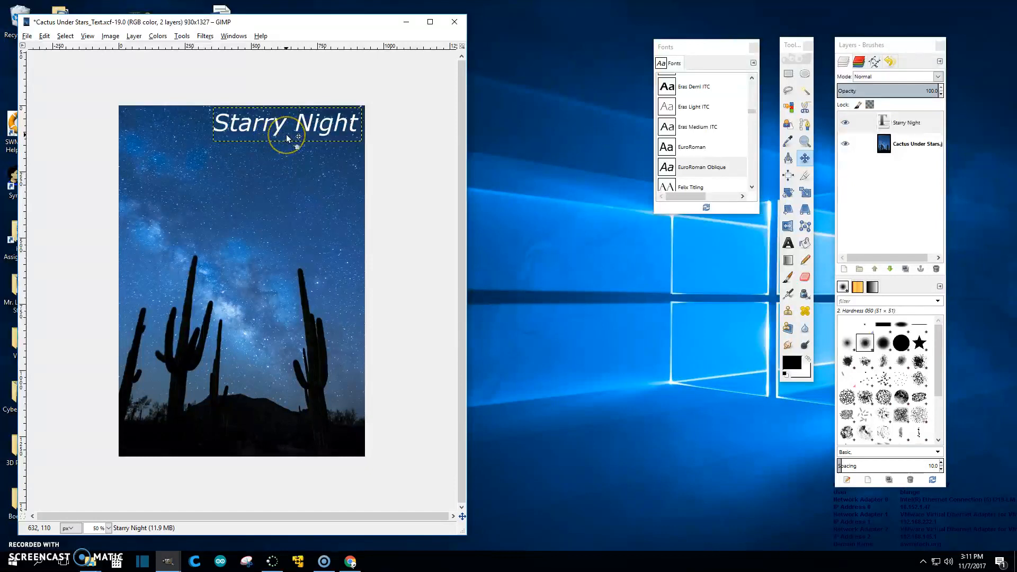
- Shift the Cactus Under Stars background layer down and to the left, and undo that move
{"action": "left_click_drag", "start_coordinate": [286, 137], "coordinate": [258, 160]}
{"action": "key", "text": "Escape"}
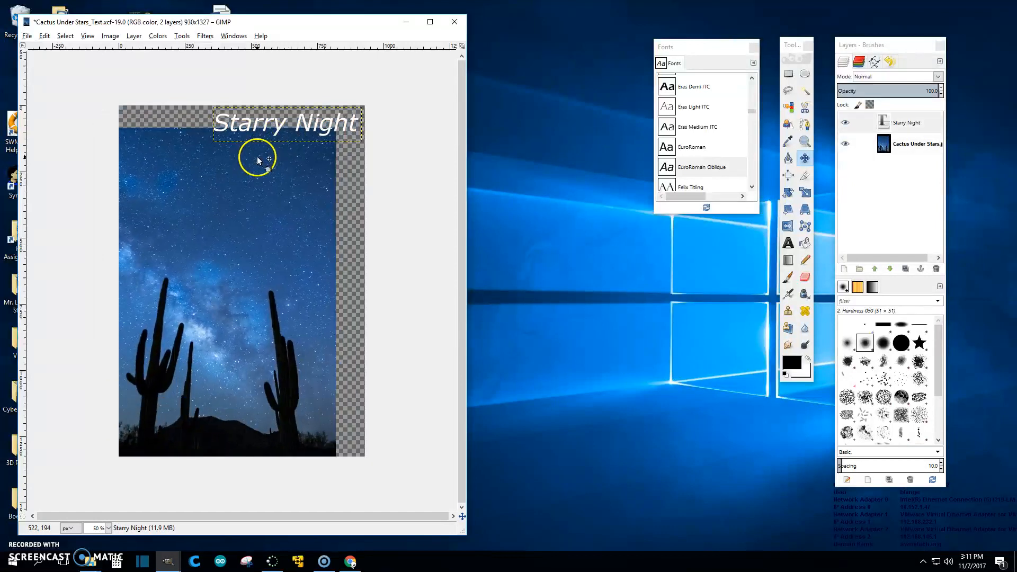
{"action": "key", "text": "ctrl+z"}
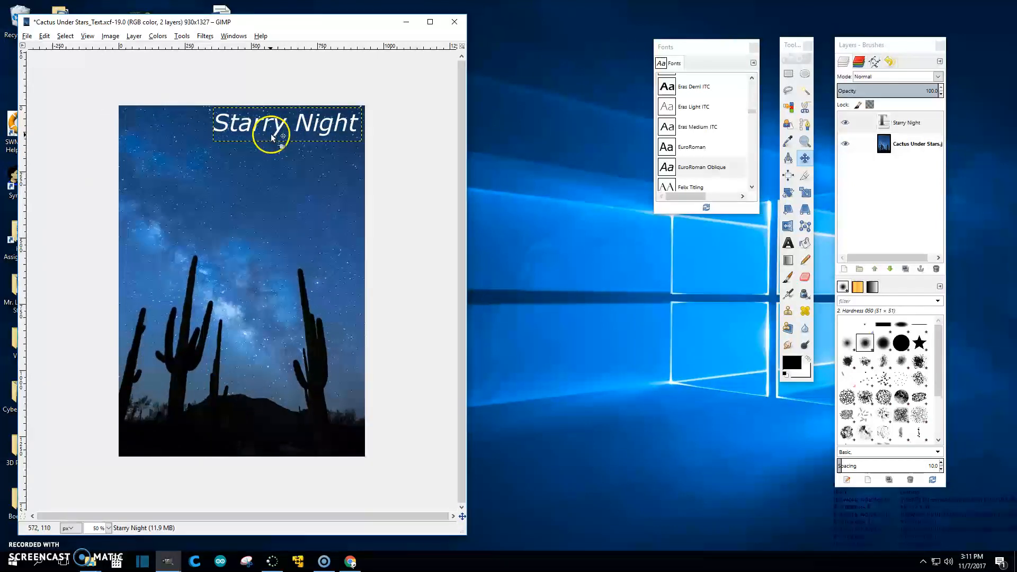
- Nudge the "Starry Night" text slightly down and left, and save the image to Cactus Under Stars_Text.xcf
{"action": "left_click_drag", "start_coordinate": [277, 126], "coordinate": [275, 129]}
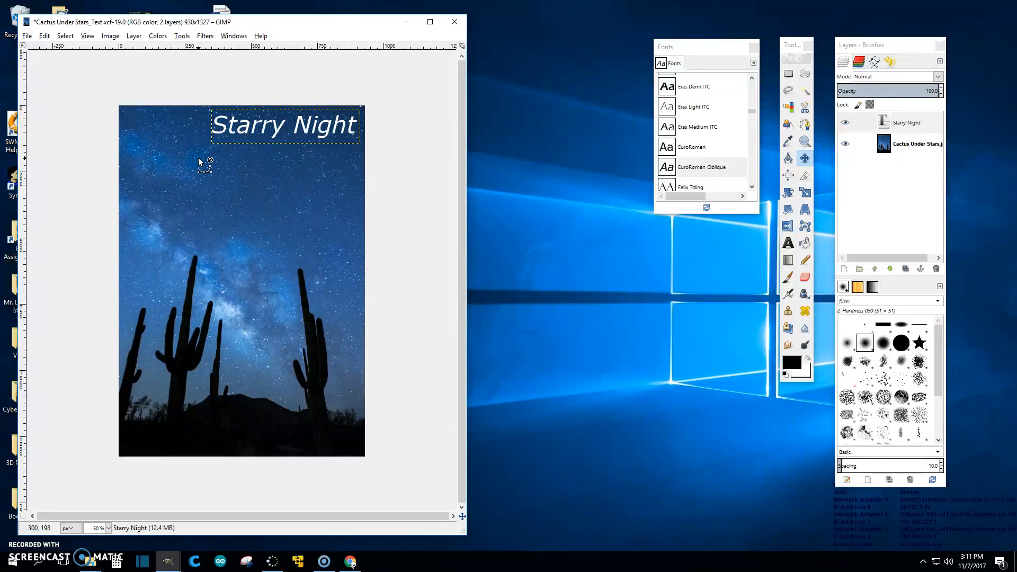
{"action": "key", "text": "ctrl+s"}
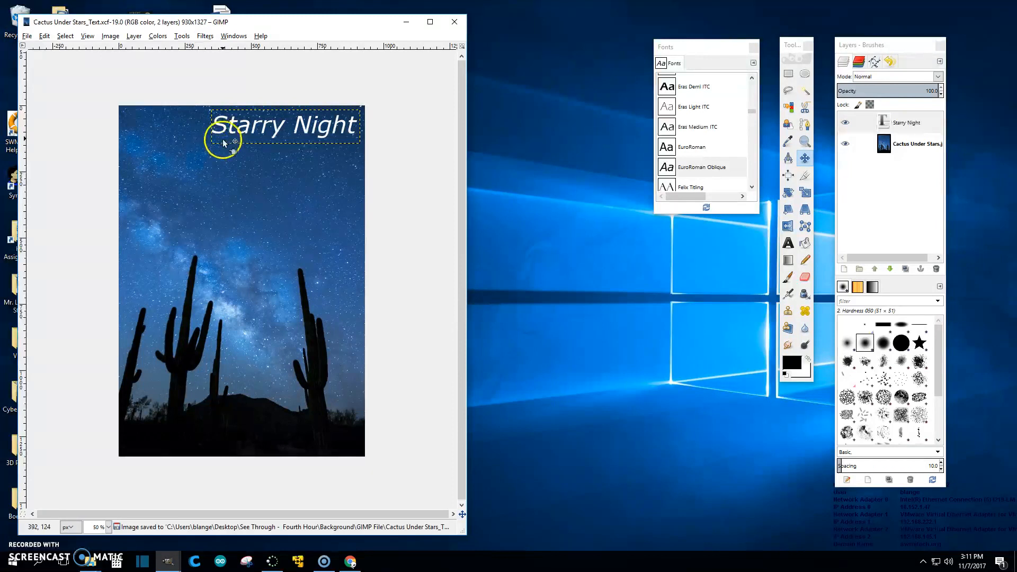
{"action": "left_click", "coordinate": [27, 35]}
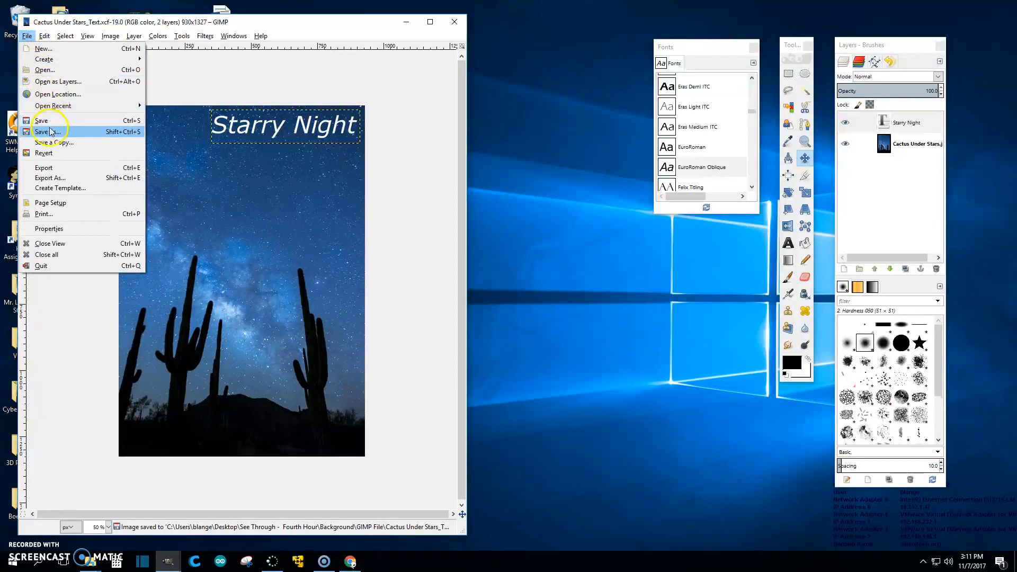
{"action": "left_click", "coordinate": [179, 82]}
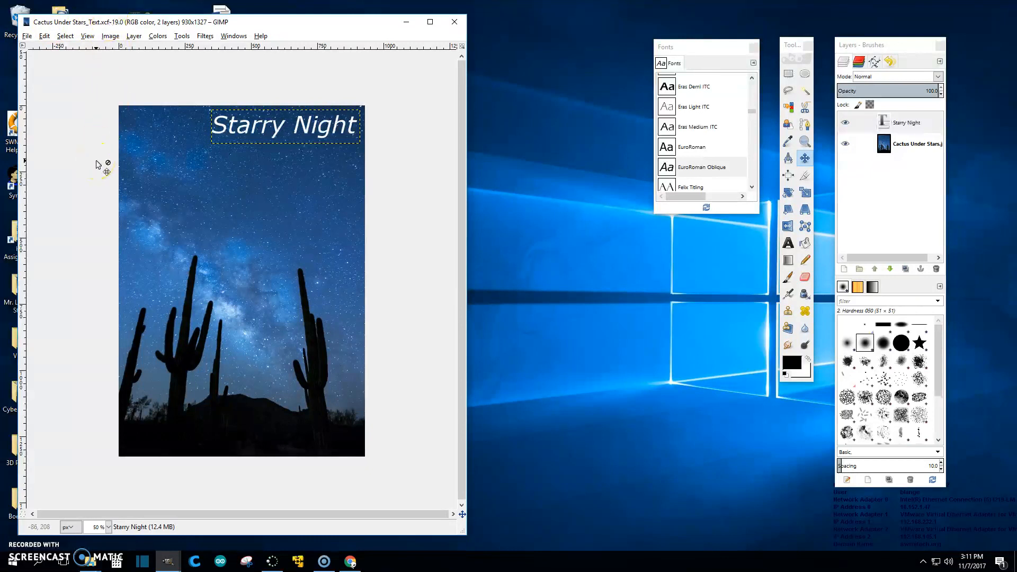
{"action": "left_click", "coordinate": [28, 37]}
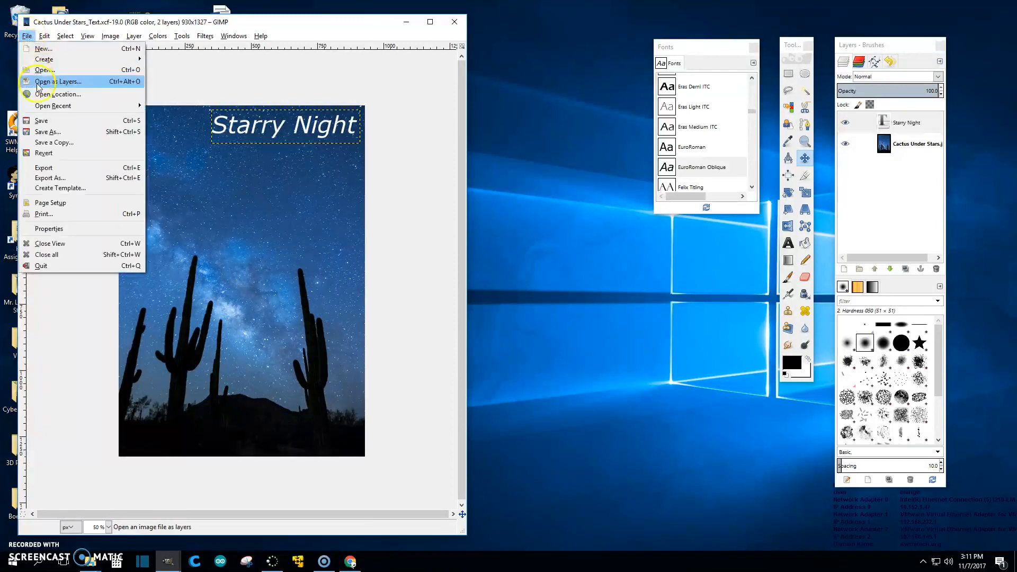
{"action": "left_click", "coordinate": [53, 178]}
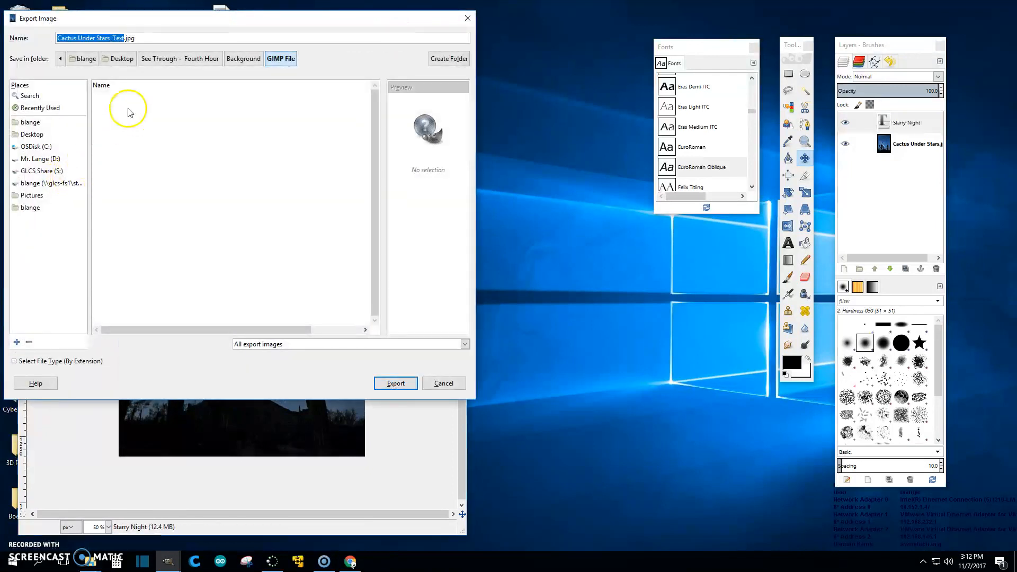
{"action": "left_click", "coordinate": [250, 64]}
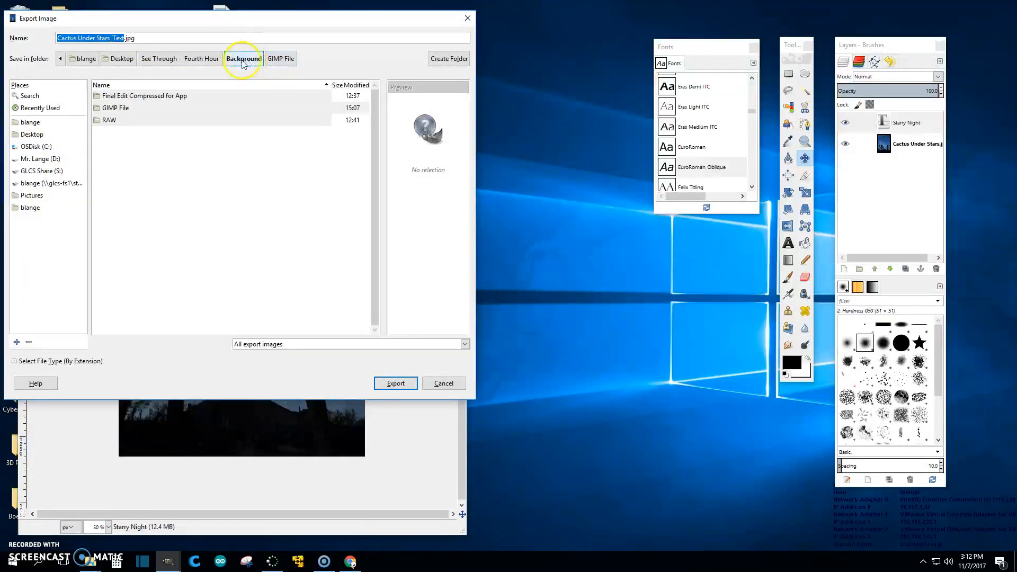
{"action": "left_click", "coordinate": [132, 99]}
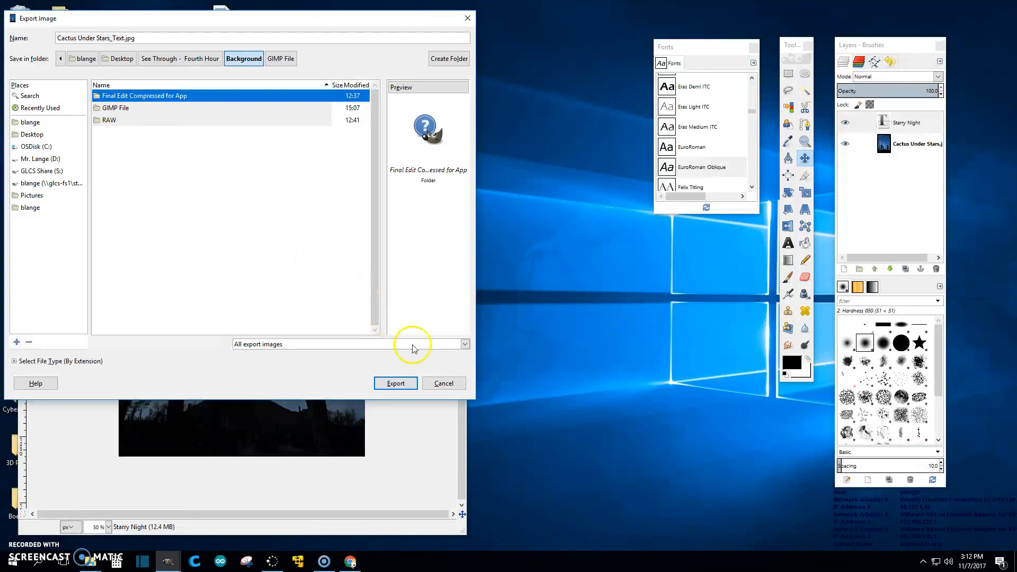
{"action": "left_click", "coordinate": [445, 384]}
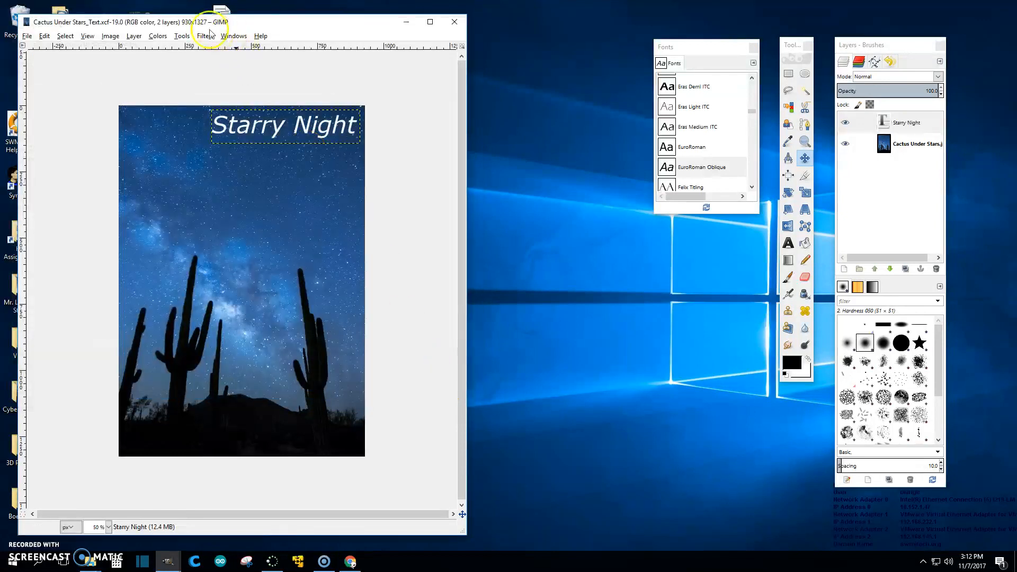
- Scale the whole image down to a width of 500 px, keeping its proportions linked
{"action": "left_click", "coordinate": [110, 36]}
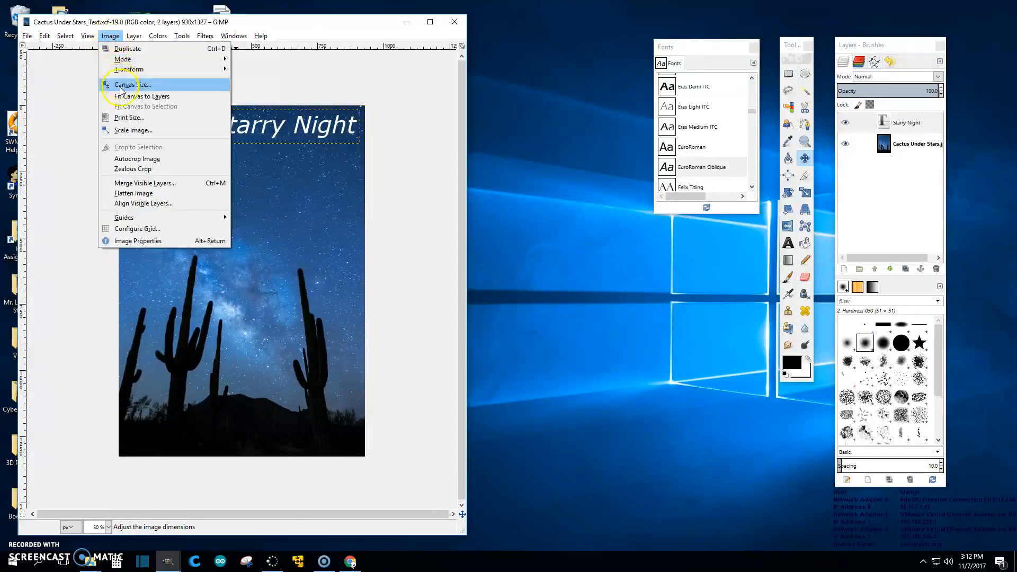
{"action": "left_click", "coordinate": [132, 130]}
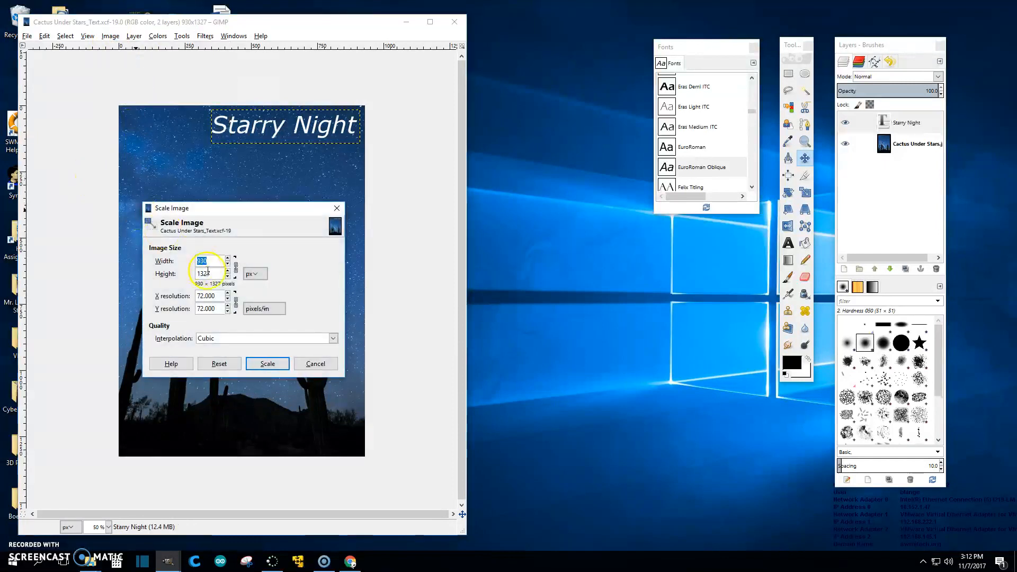
{"action": "type", "text": "00"}
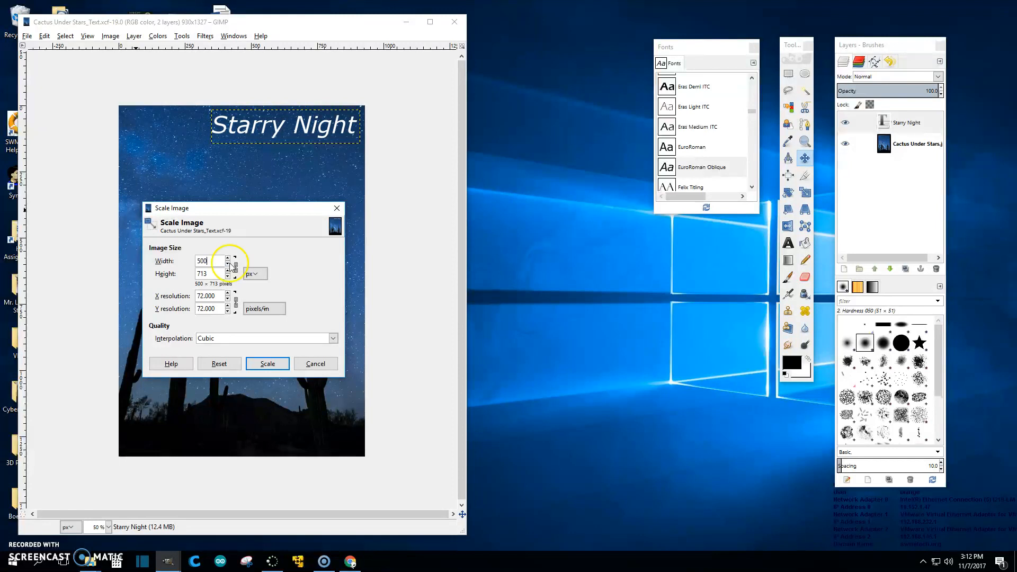
{"action": "left_click", "coordinate": [267, 363]}
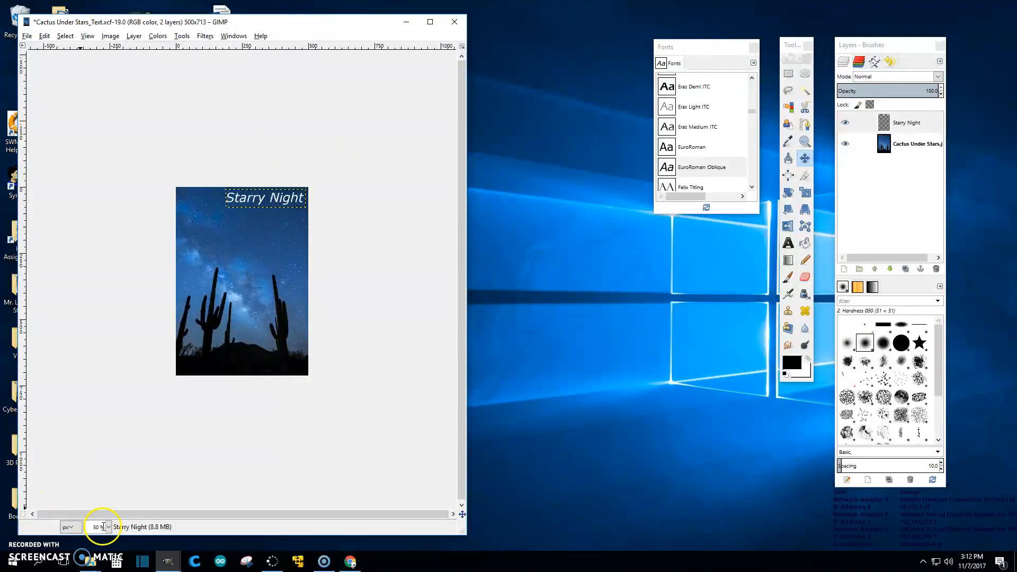
{"action": "left_click", "coordinate": [109, 527]}
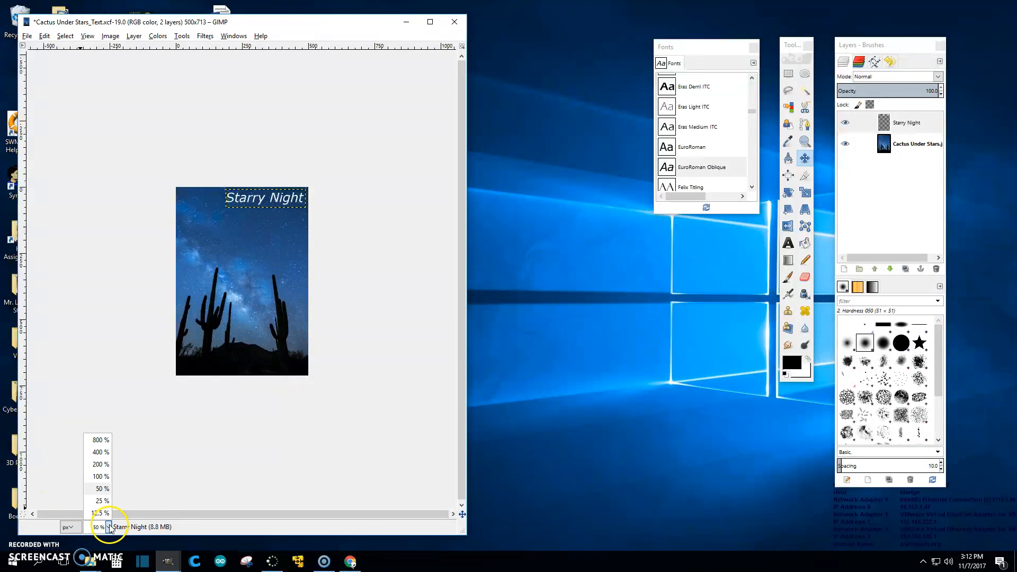
{"action": "left_click", "coordinate": [100, 466]}
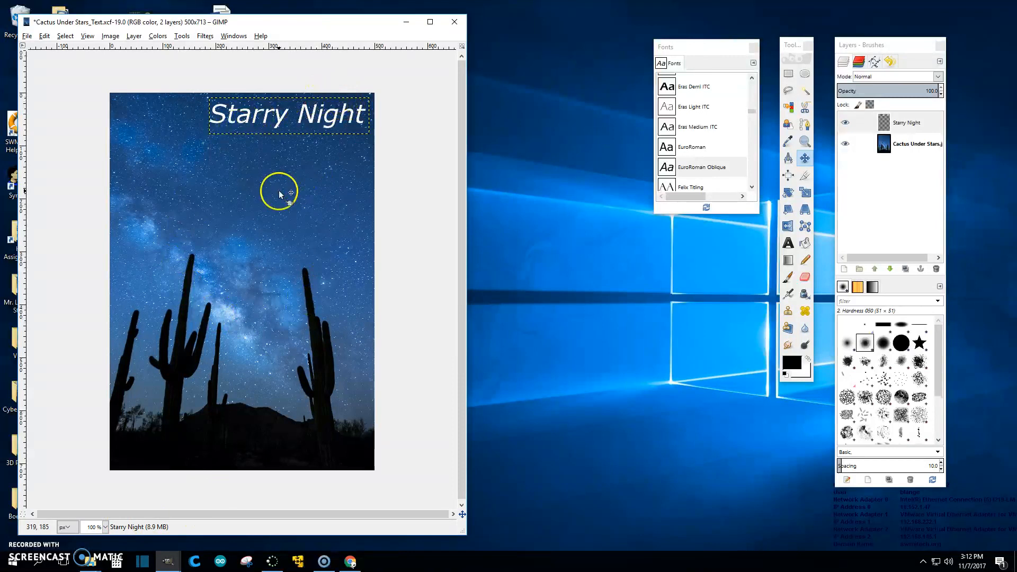
- Export the image as Cactus Under Stars_Text.jpg into the Background folder, with JPEG quality 94
{"action": "left_click", "coordinate": [26, 36]}
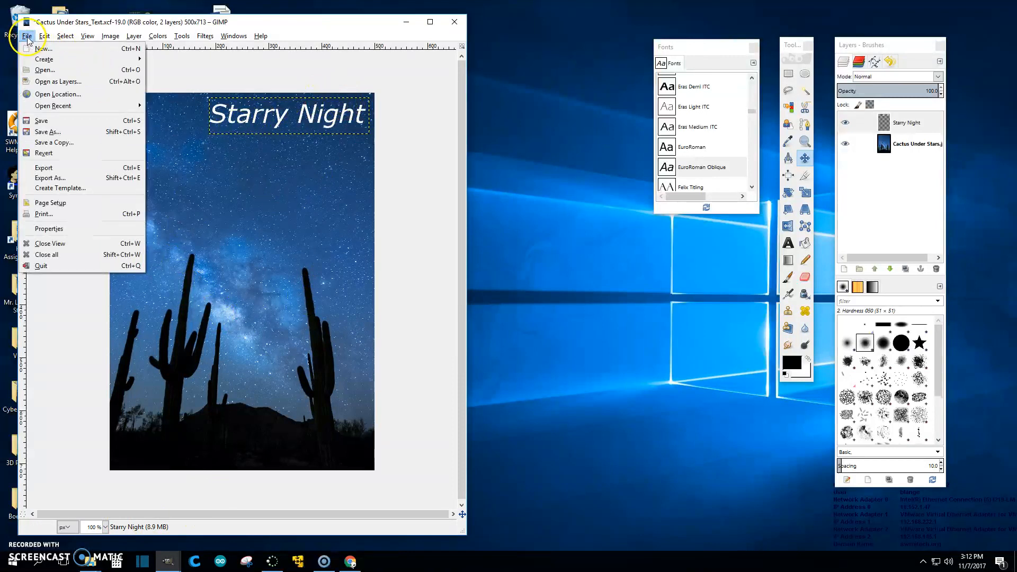
{"action": "left_click", "coordinate": [46, 178]}
{"action": "left_click", "coordinate": [245, 63]}
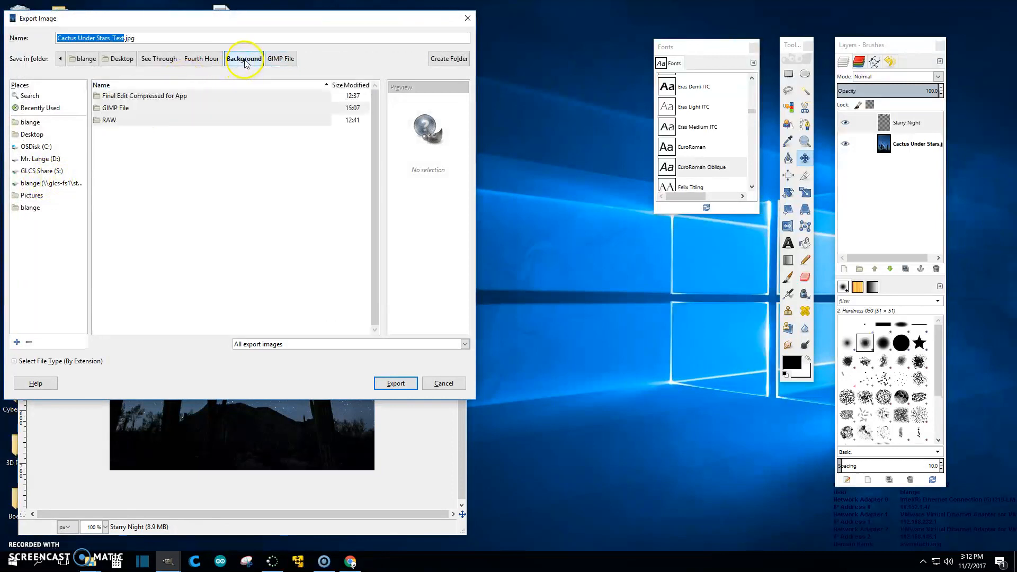
{"action": "left_click", "coordinate": [127, 99]}
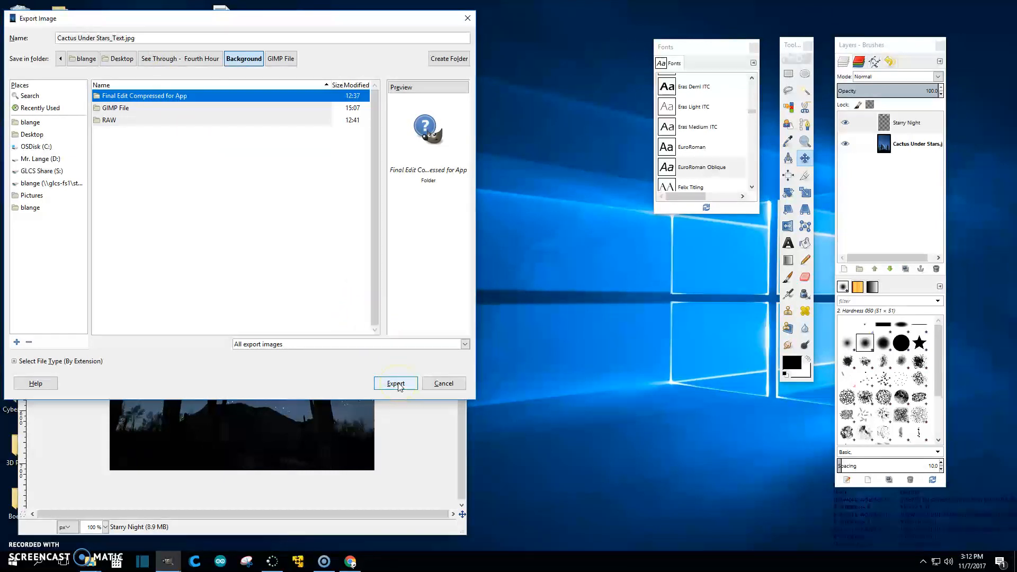
{"action": "left_click", "coordinate": [114, 39]}
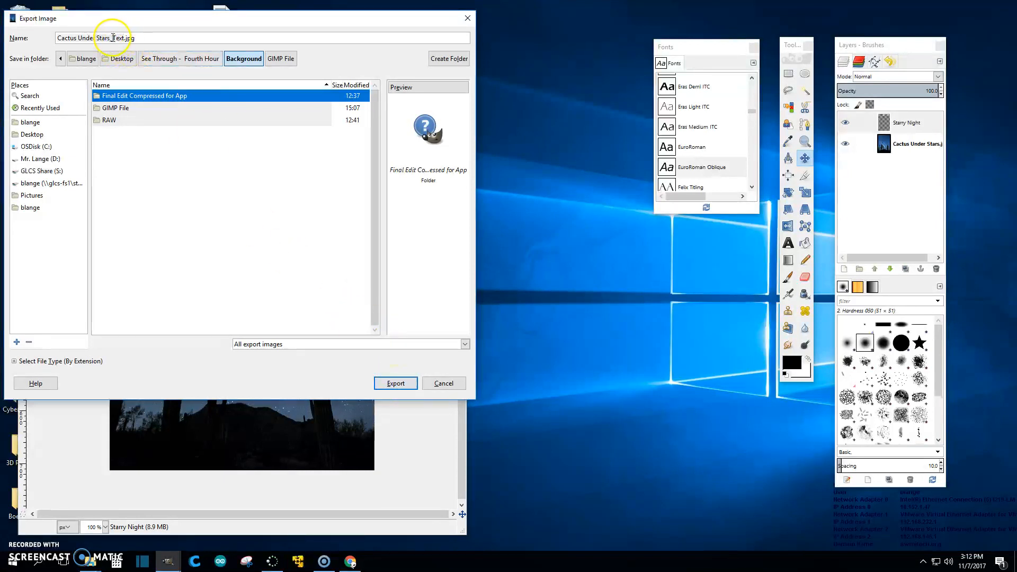
{"action": "left_click", "coordinate": [396, 382]}
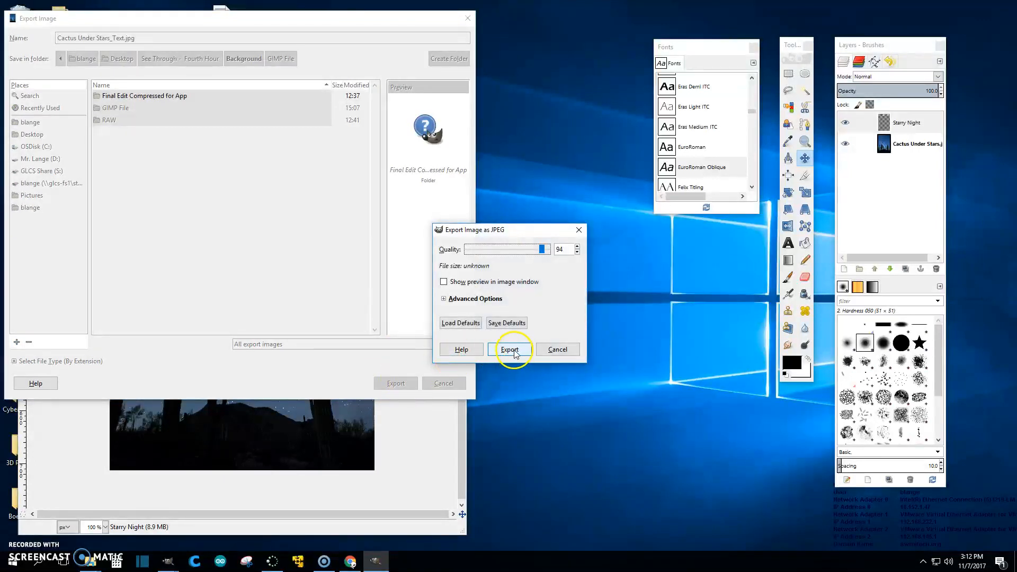
{"action": "left_click", "coordinate": [511, 350]}
- In the See Through - Fourth Hour project's Background folder, move the Cactus Under Stars_Text JPG into Final Edit Compressed for App and open that folder
{"action": "left_click_drag", "start_coordinate": [358, 26], "coordinate": [684, 103]}
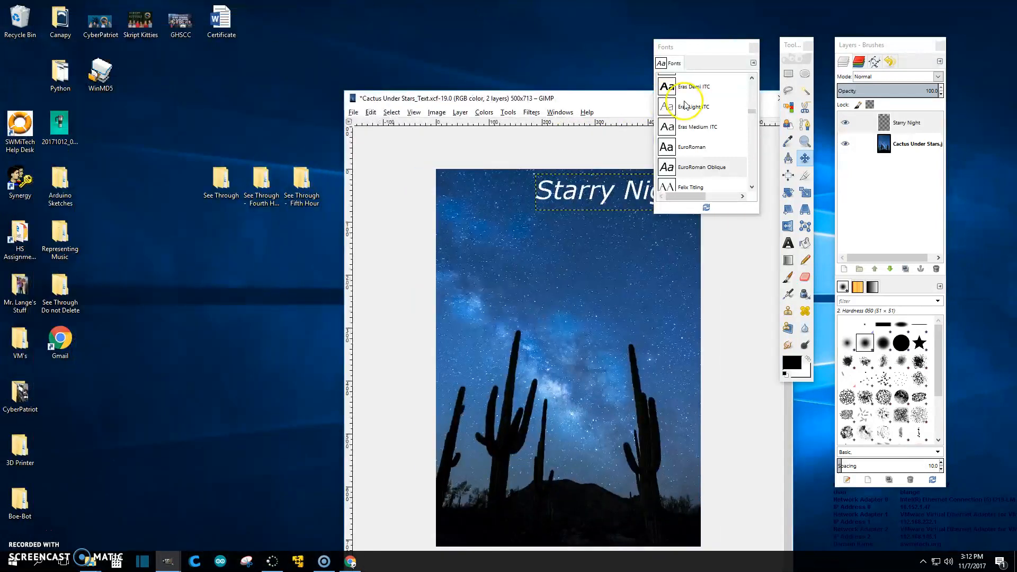
{"action": "double_click", "coordinate": [255, 196]}
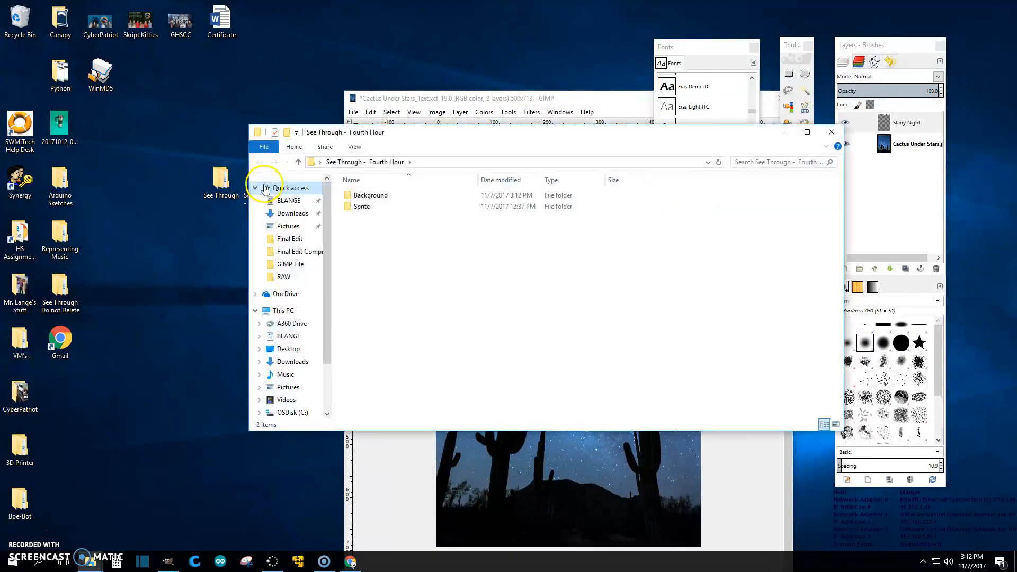
{"action": "double_click", "coordinate": [369, 196]}
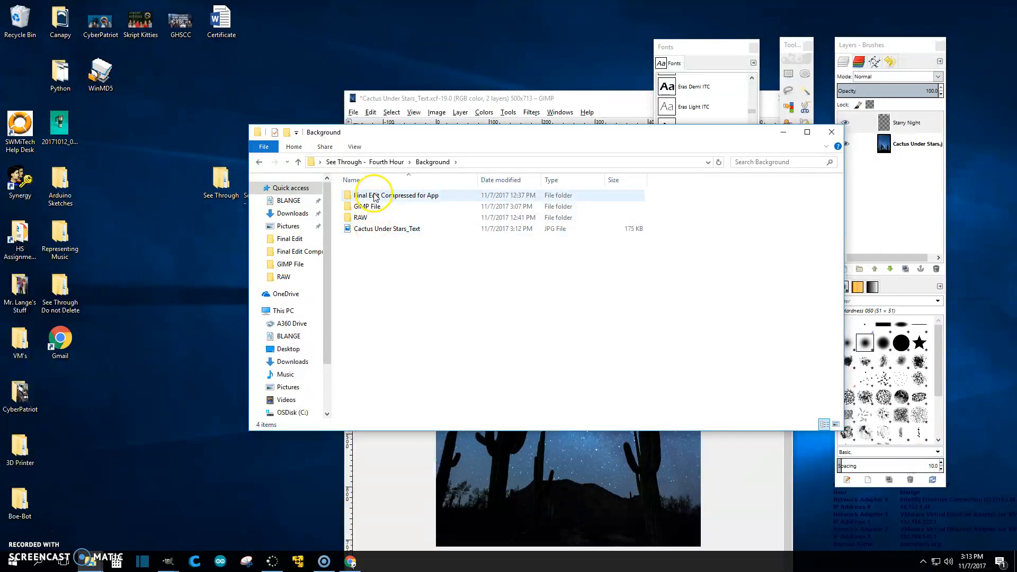
{"action": "left_click_drag", "start_coordinate": [373, 233], "coordinate": [372, 198]}
{"action": "double_click", "coordinate": [373, 197]}
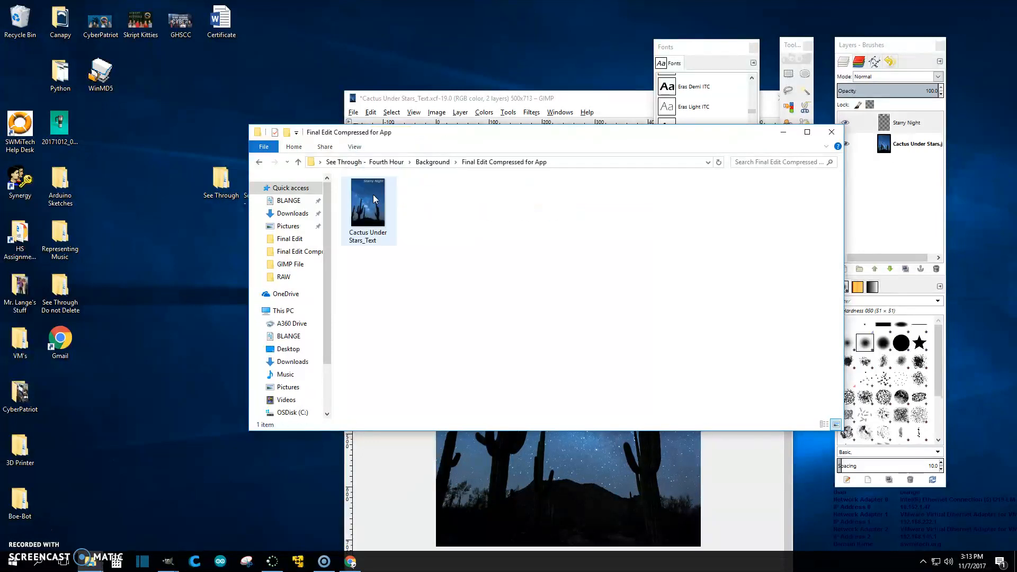
- Open the exported Cactus Under Stars_Text picture in Photos, examine the caption's sharpness up close, and close the viewer
{"action": "left_click", "coordinate": [374, 201]}
{"action": "double_click", "coordinate": [374, 203]}
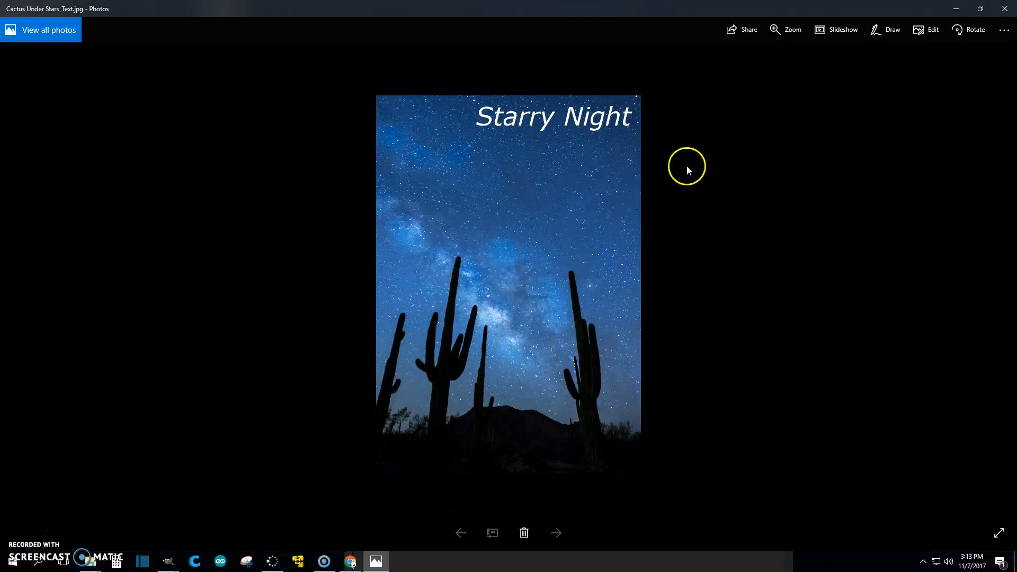
{"action": "left_click", "coordinate": [777, 32]}
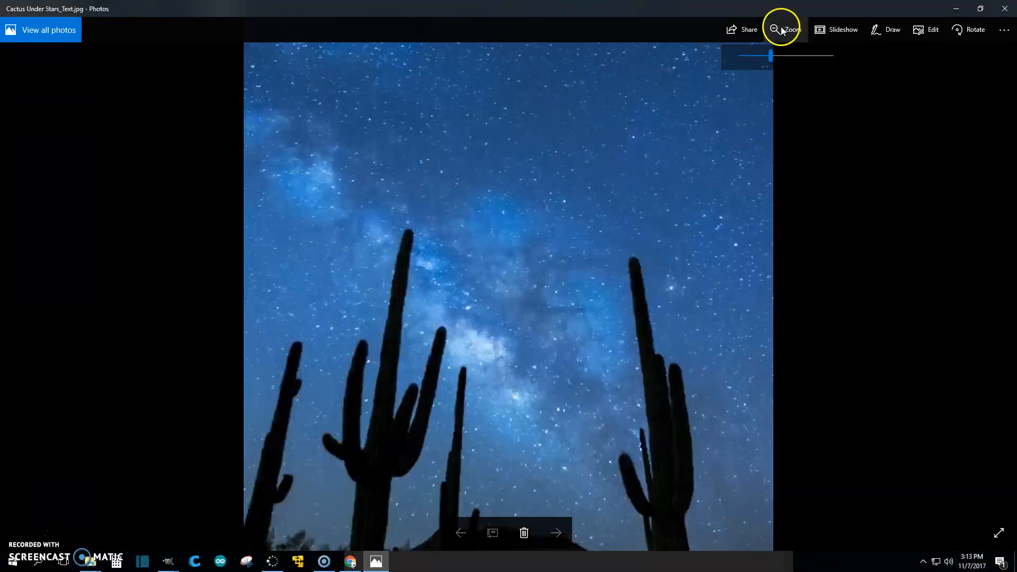
{"action": "left_click_drag", "start_coordinate": [772, 54], "coordinate": [834, 53]}
{"action": "left_click_drag", "start_coordinate": [722, 125], "coordinate": [572, 563]}
{"action": "left_click_drag", "start_coordinate": [620, 217], "coordinate": [575, 463]}
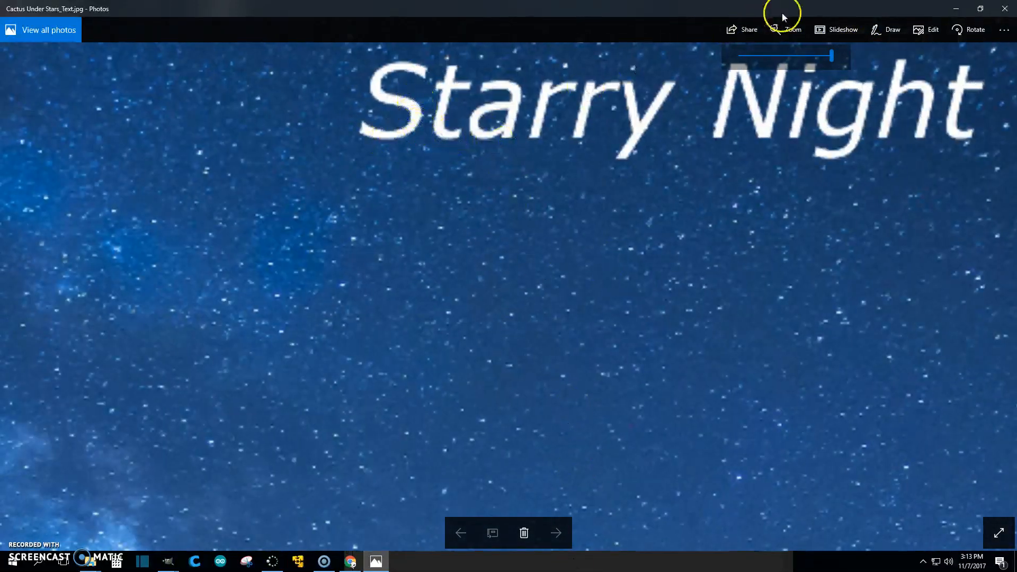
{"action": "left_click_drag", "start_coordinate": [829, 55], "coordinate": [741, 53]}
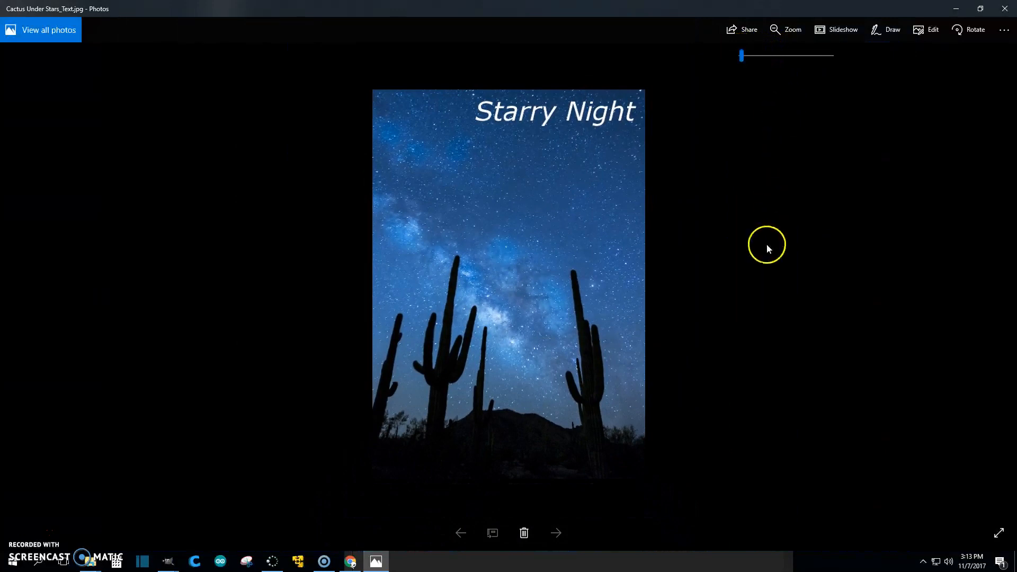
{"action": "left_click", "coordinate": [1005, 8]}
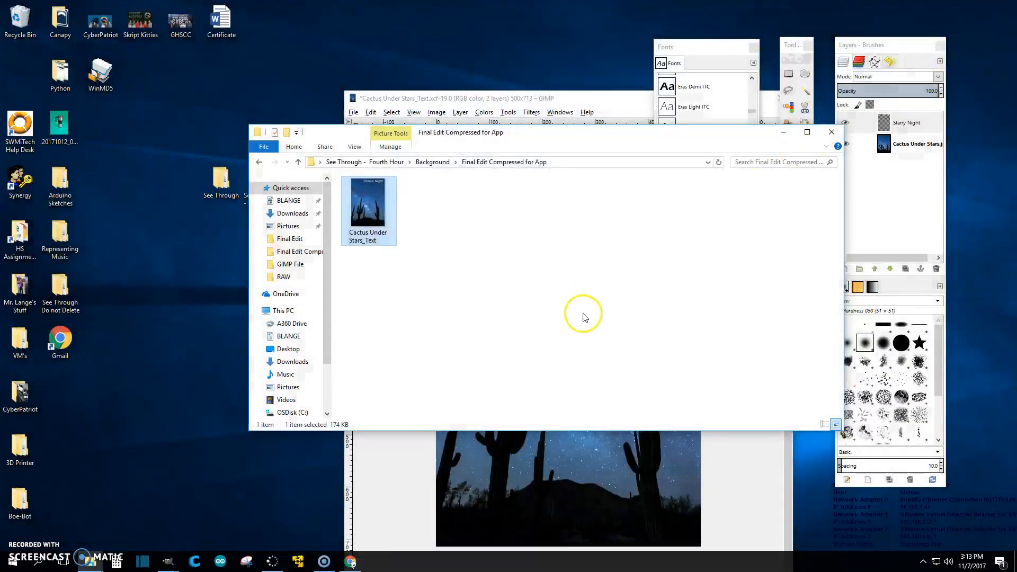
- Return to GIMP, look up the Final Edit Compressed for App folder as an export destination, and leave without exporting
{"action": "left_click_drag", "start_coordinate": [590, 131], "coordinate": [369, 327]}
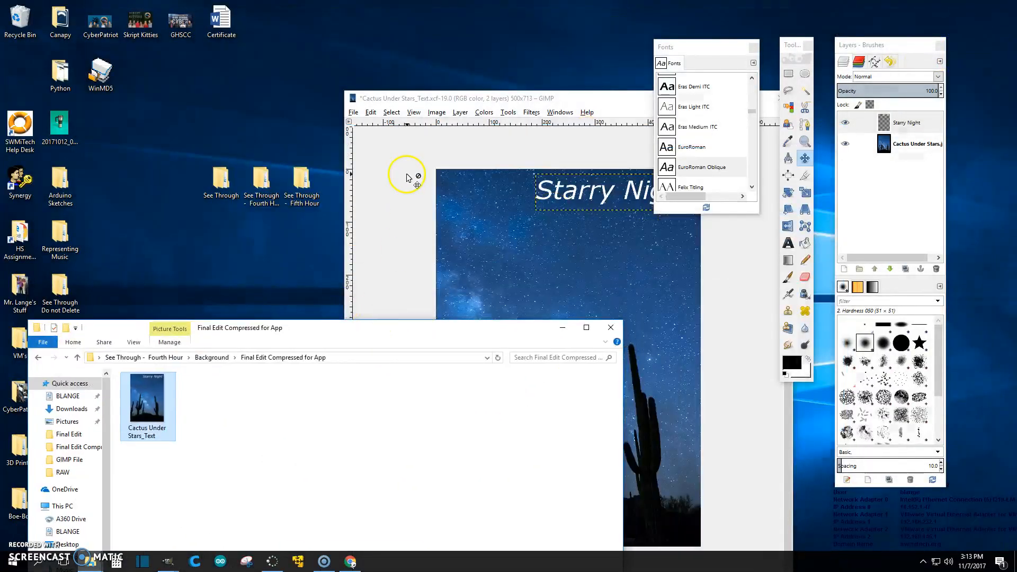
{"action": "left_click", "coordinate": [404, 173]}
{"action": "left_click", "coordinate": [353, 112]}
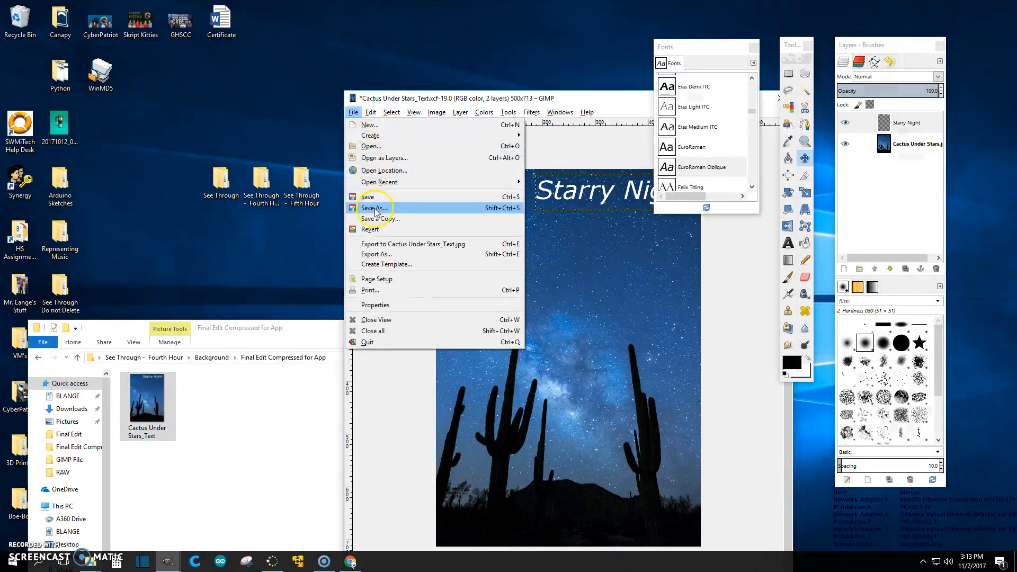
{"action": "left_click", "coordinate": [380, 253]}
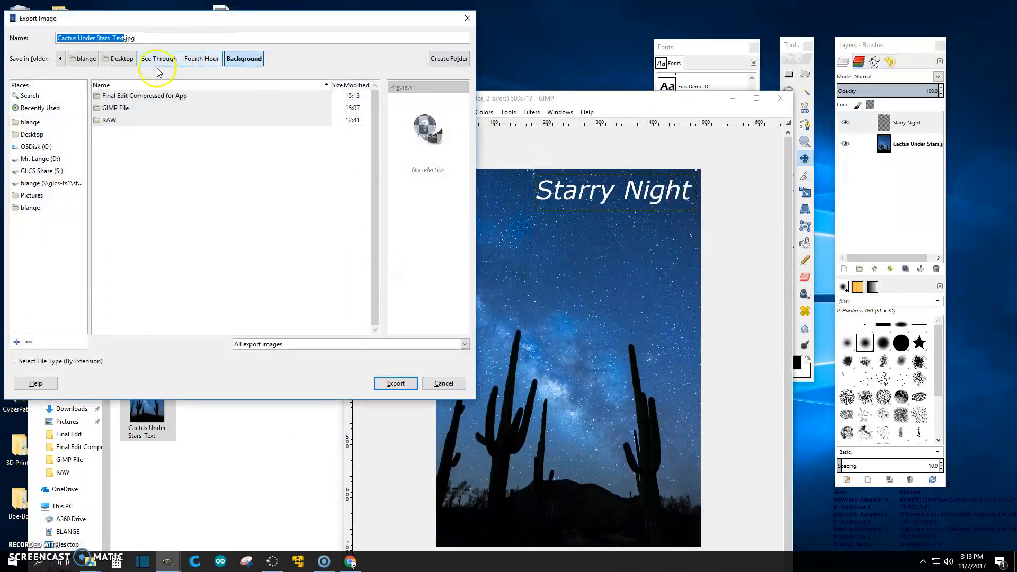
{"action": "double_click", "coordinate": [118, 97]}
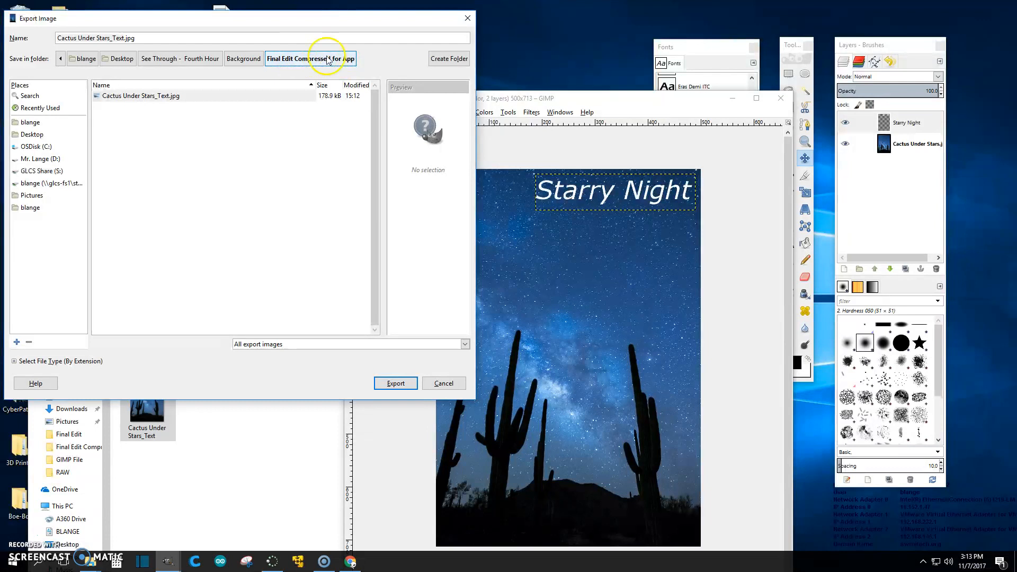
{"action": "left_click", "coordinate": [467, 21]}
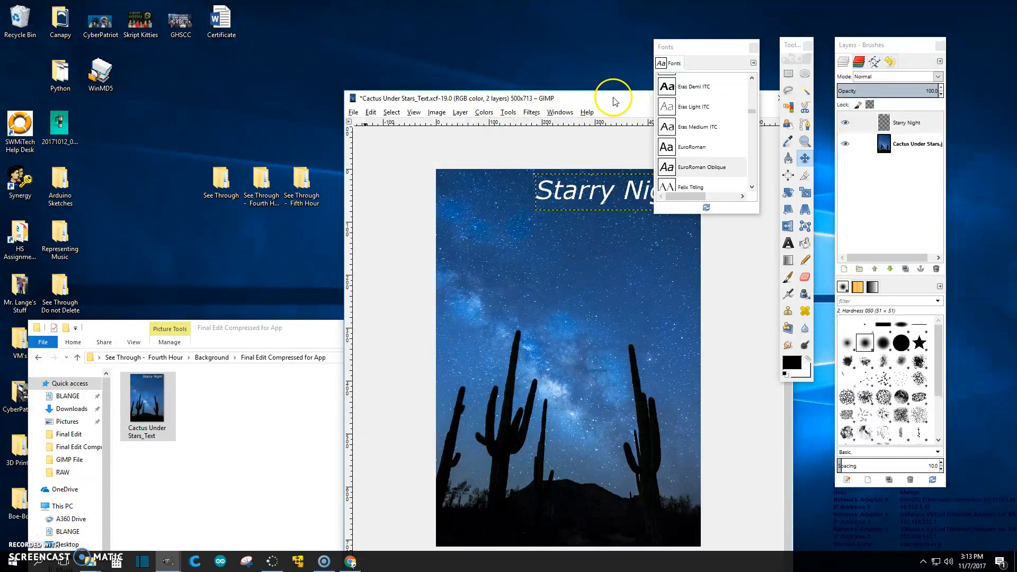
- Reposition the GIMP image window and close the Final Edit Compressed for App folder window
{"action": "left_click_drag", "start_coordinate": [614, 101], "coordinate": [498, 64]}
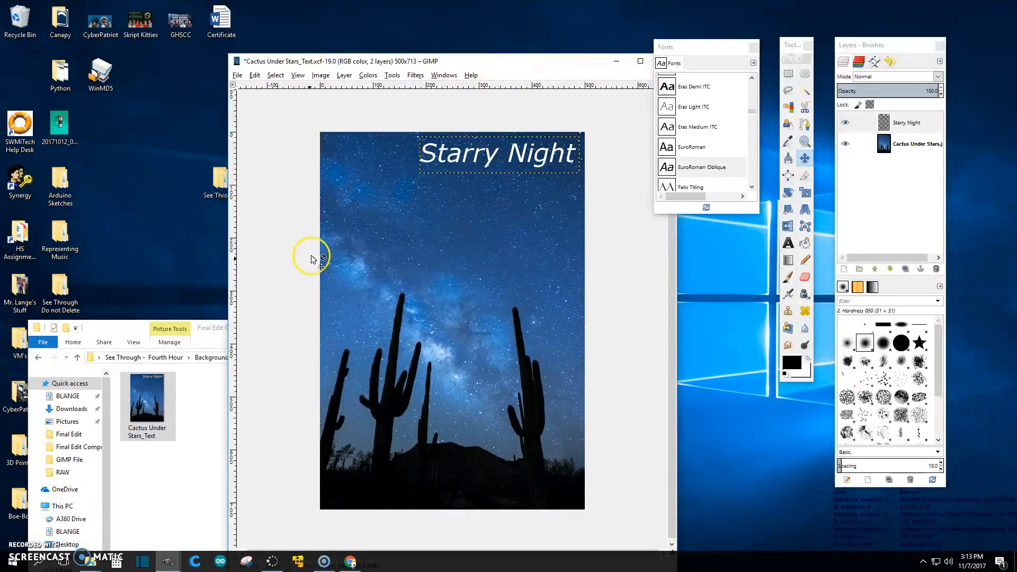
{"action": "left_click_drag", "start_coordinate": [109, 332], "coordinate": [121, 227]}
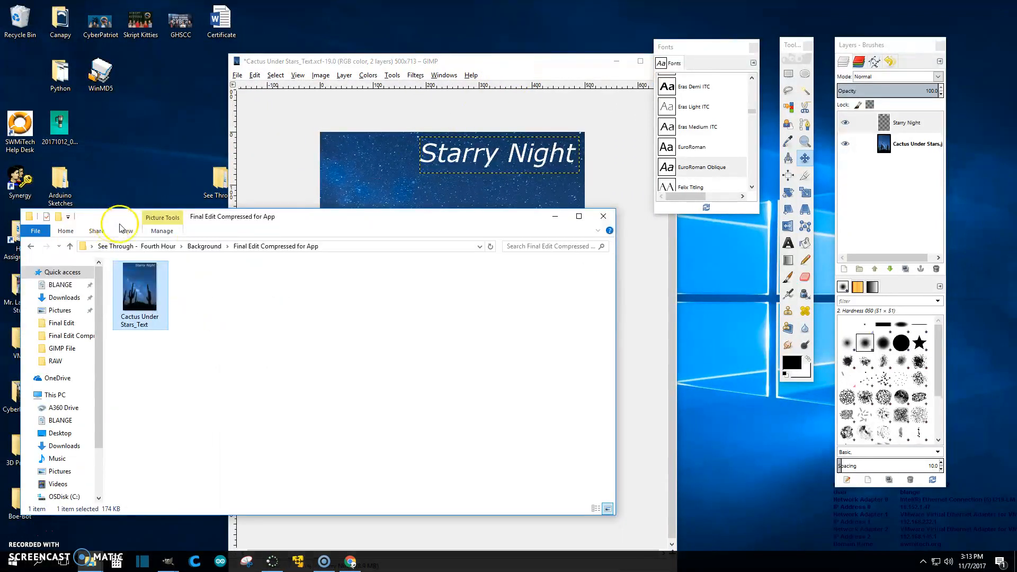
{"action": "left_click", "coordinate": [604, 217]}
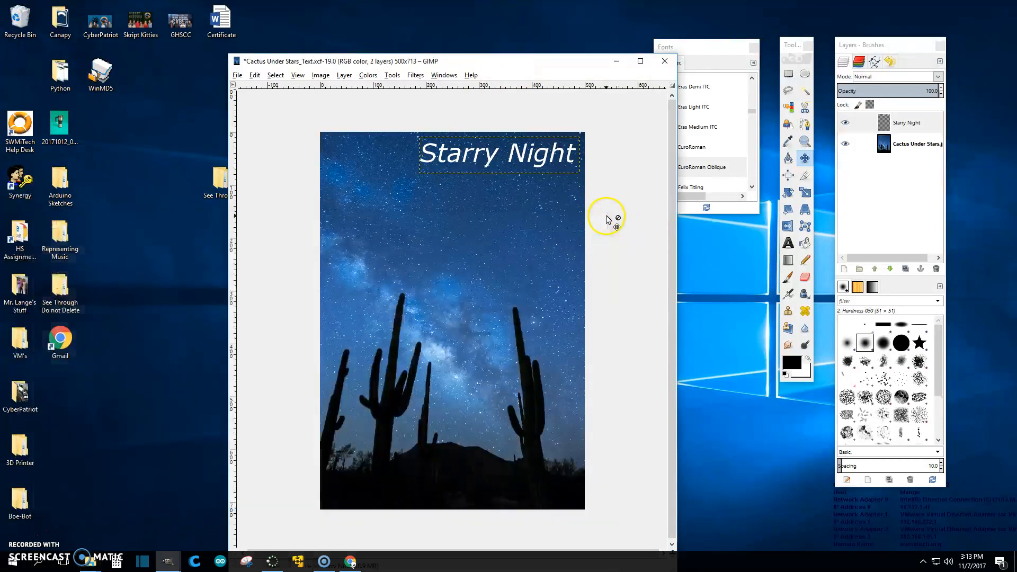